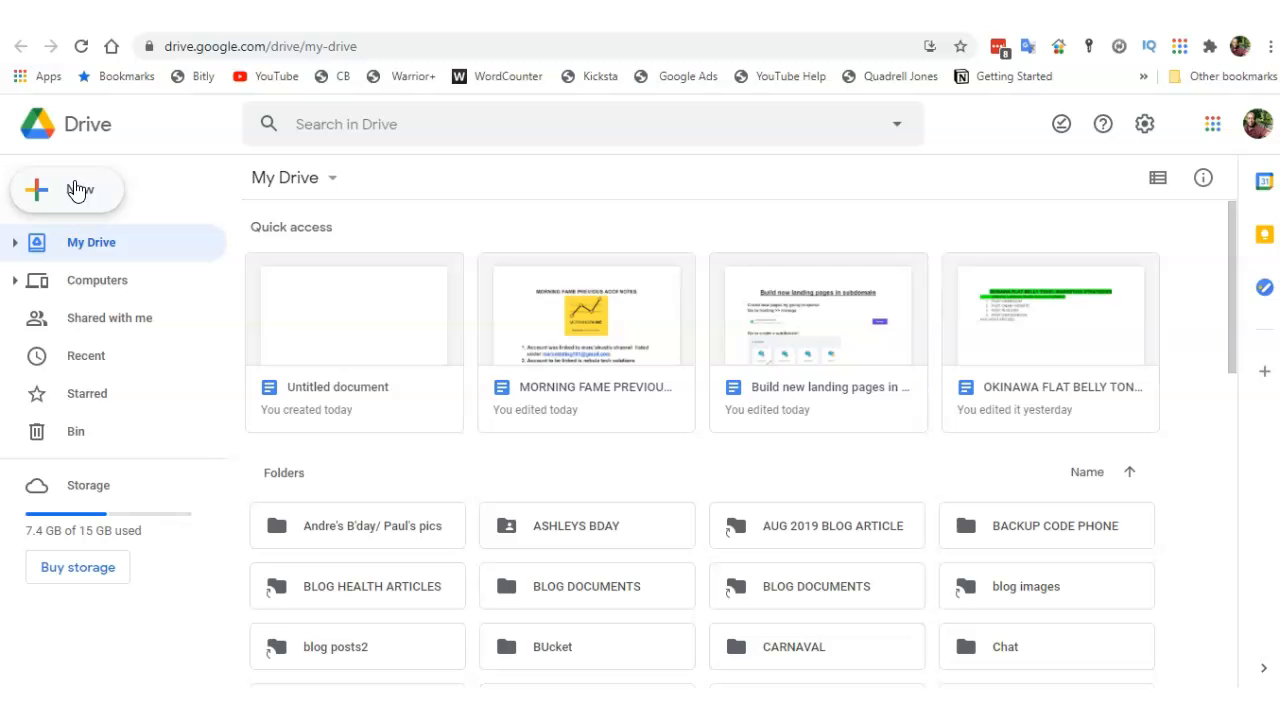
pyautogui.click(79, 192)
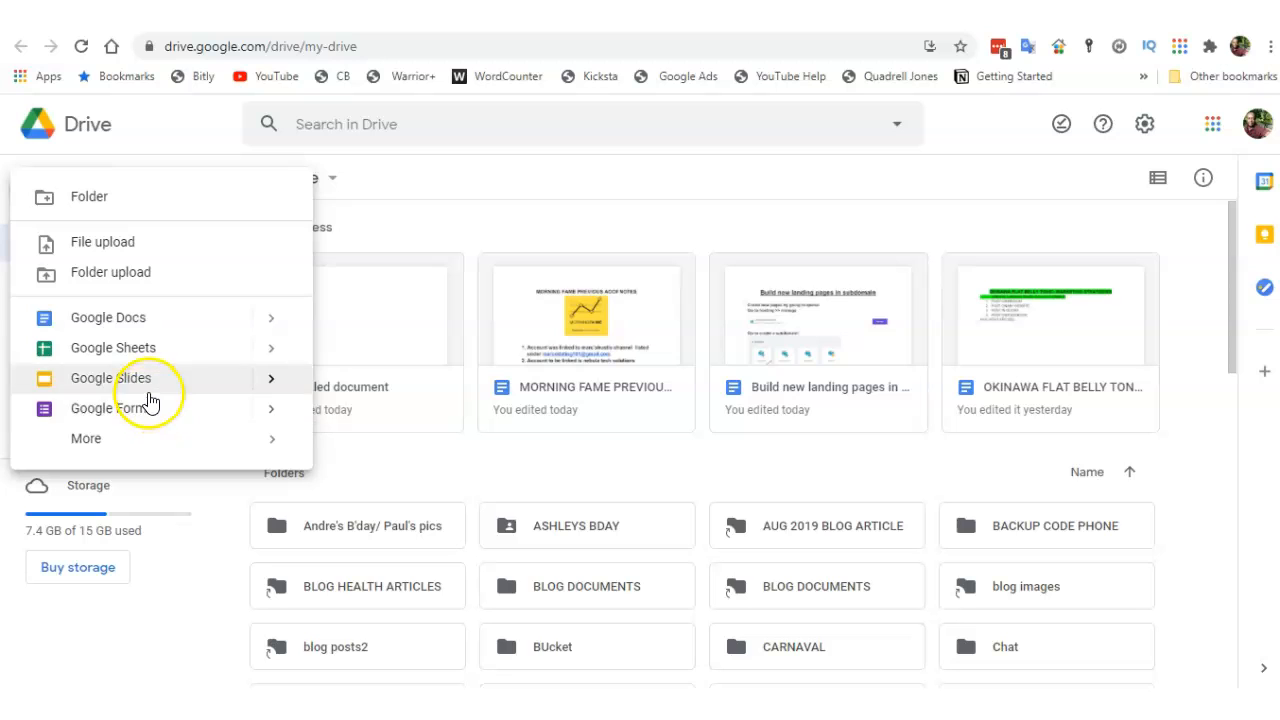
pyautogui.moveTo(133, 440)
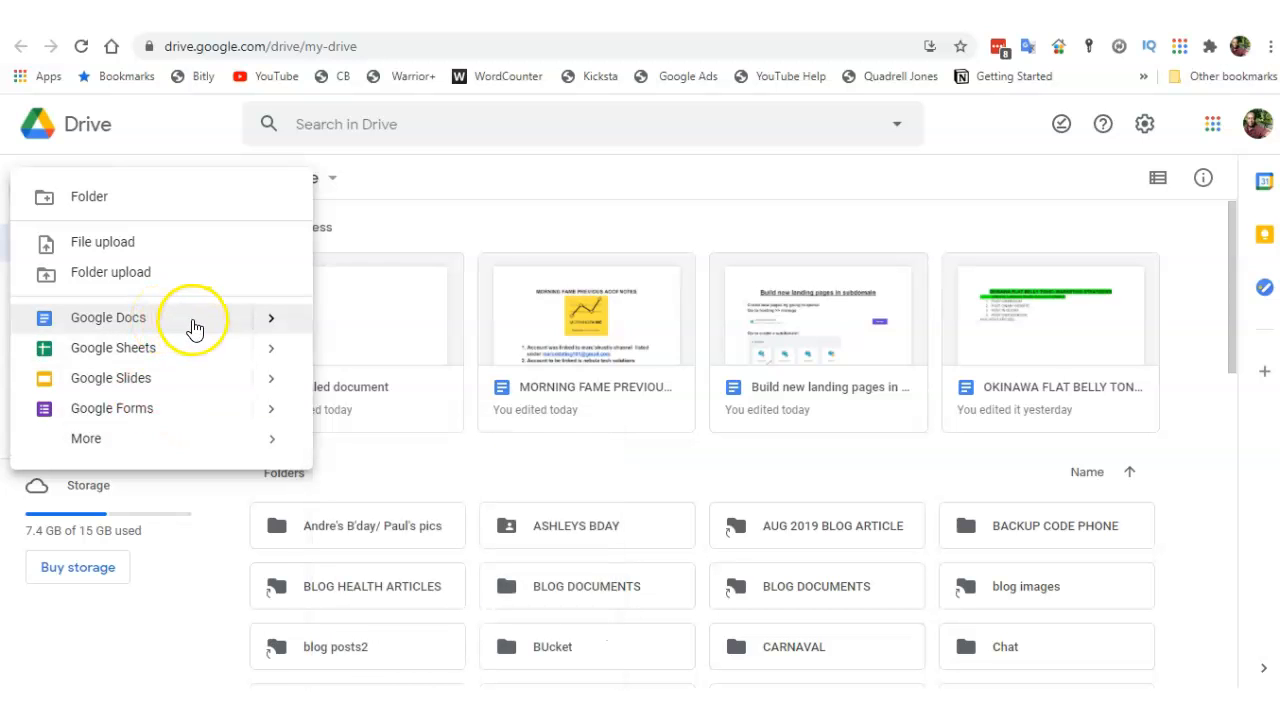
pyautogui.click(480, 231)
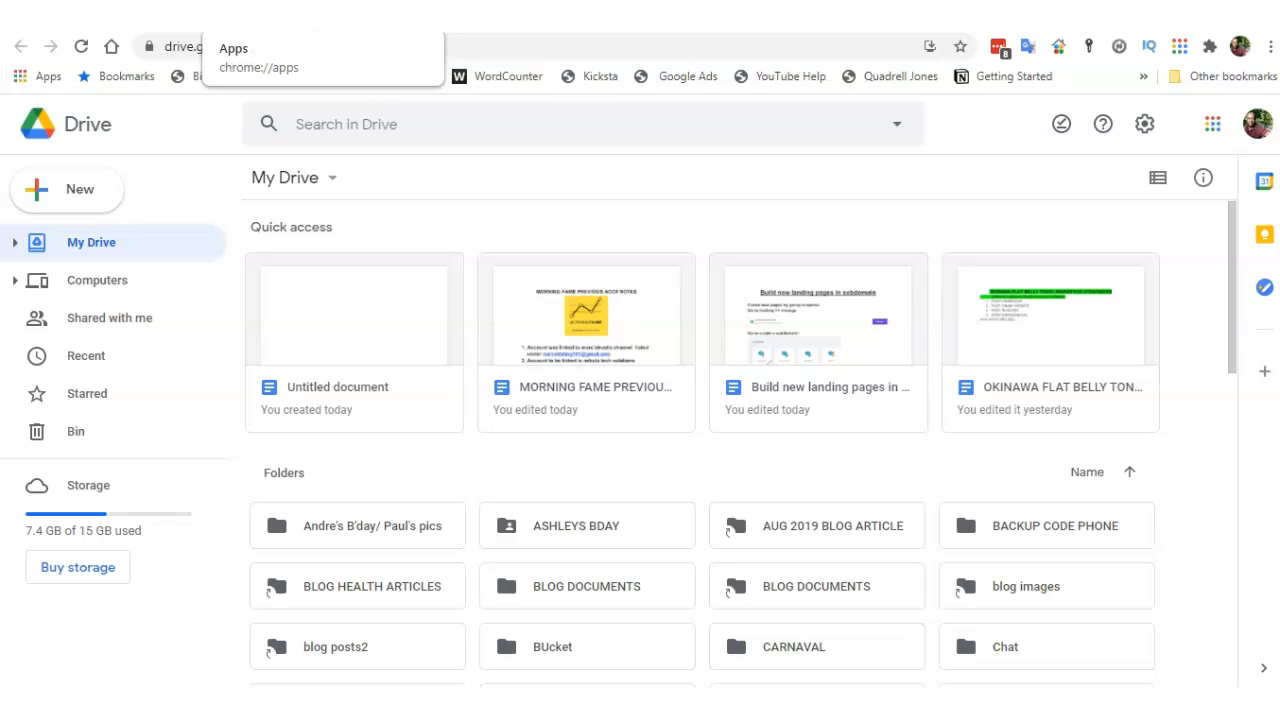
# - Open the Chrome Web Store from the browser's apps page and search it for "google docs"
pyautogui.click(40, 76)
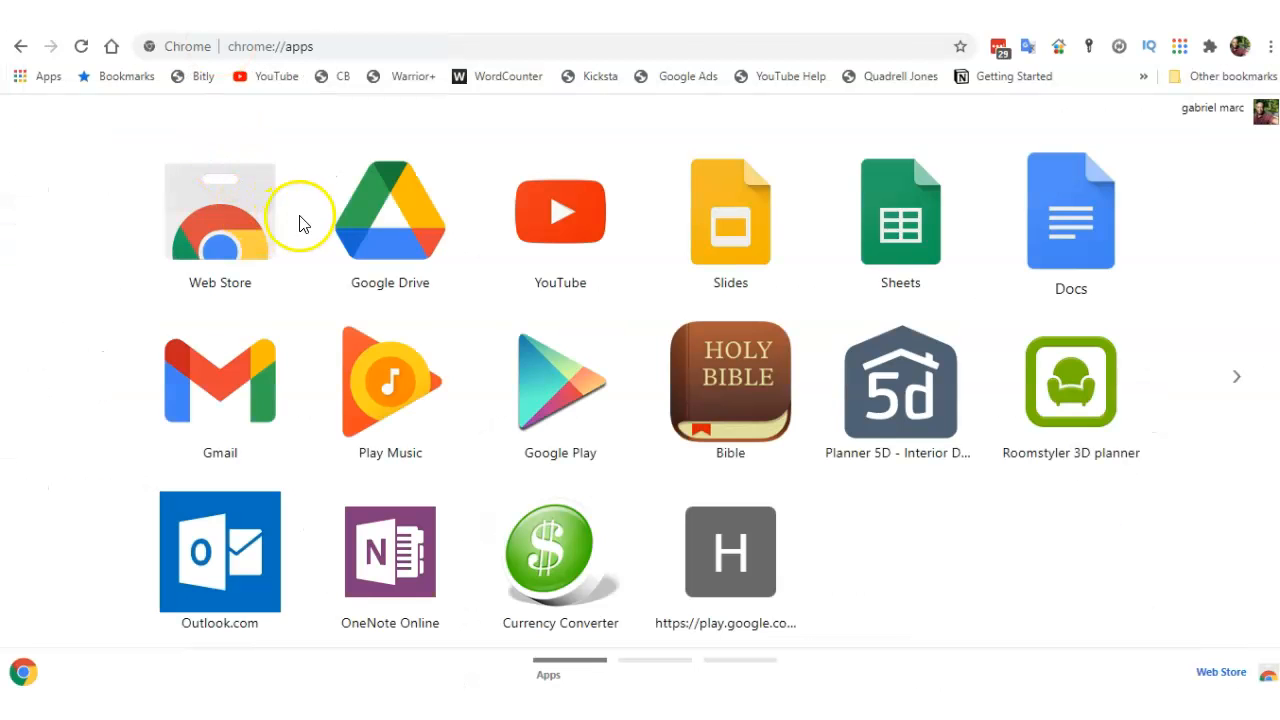
pyautogui.click(248, 237)
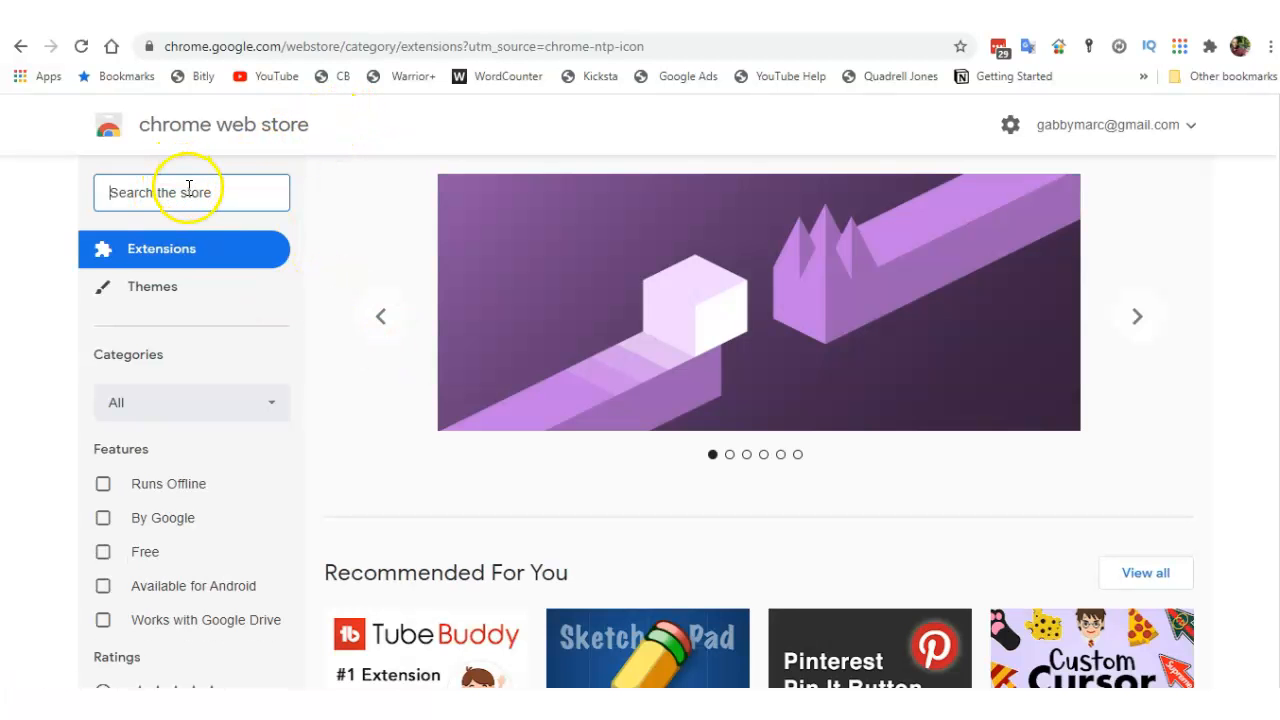
pyautogui.click(198, 191)
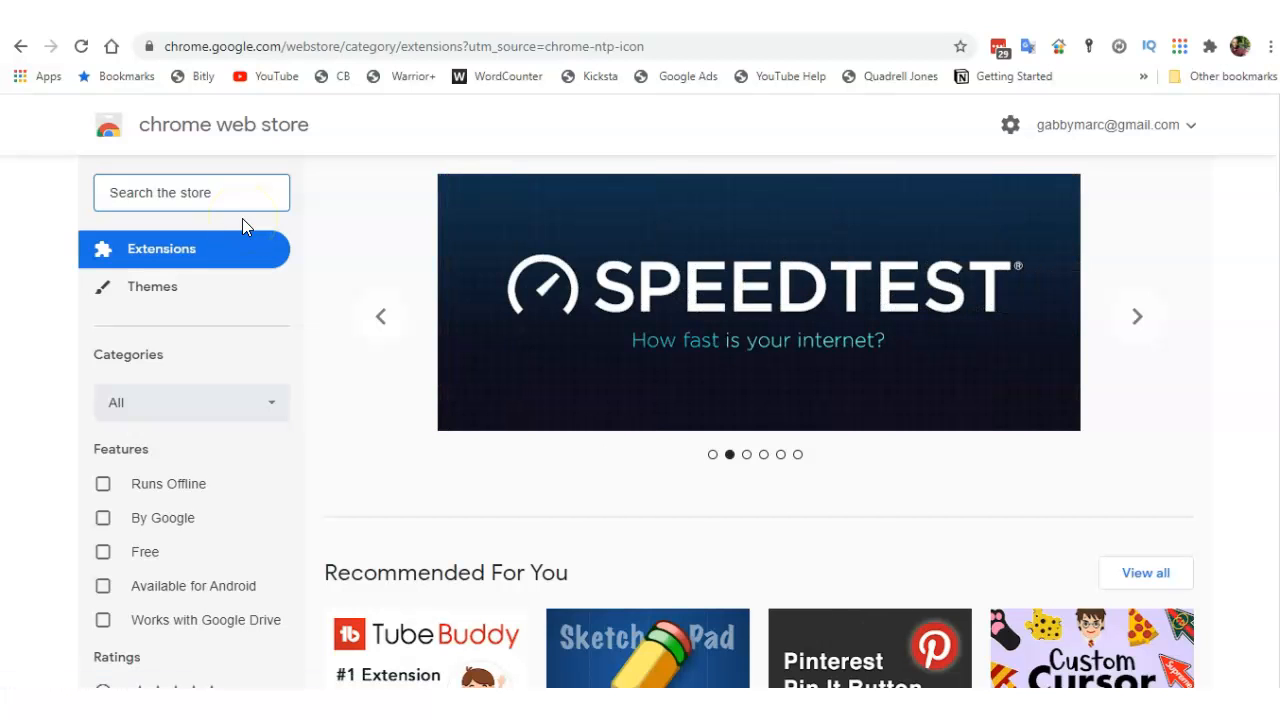
pyautogui.write('google doc')
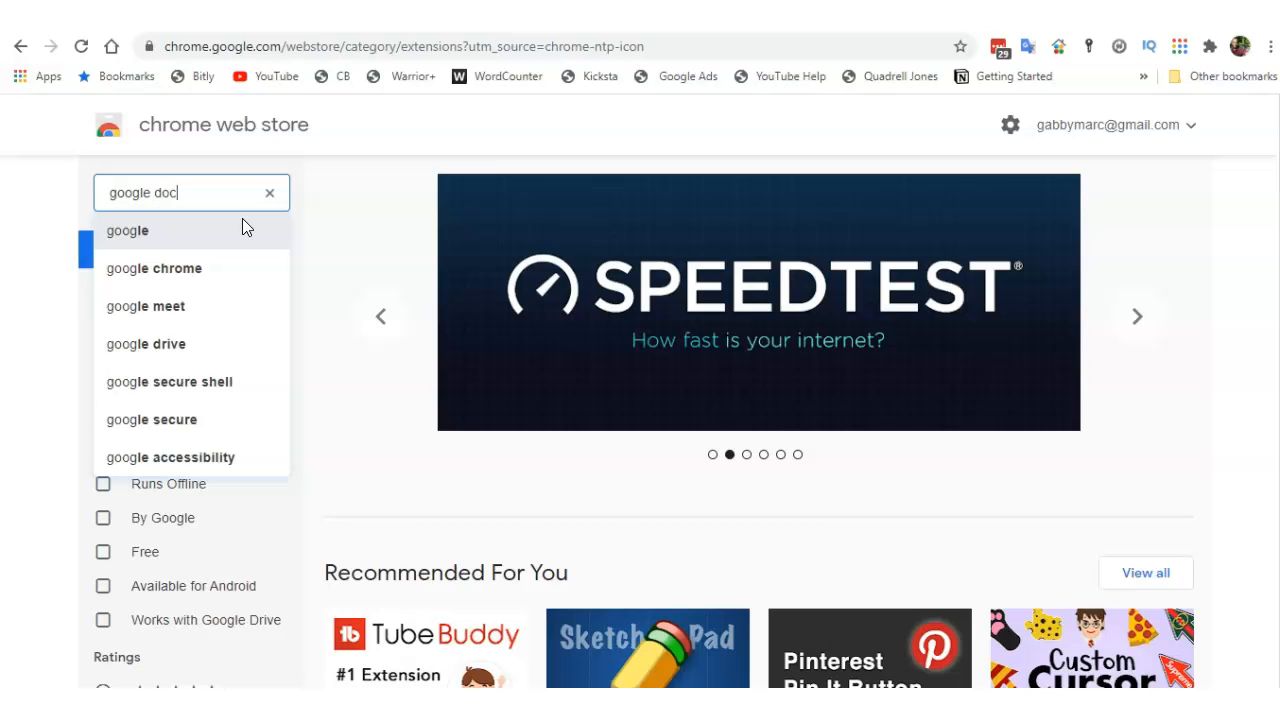
pyautogui.write('s')
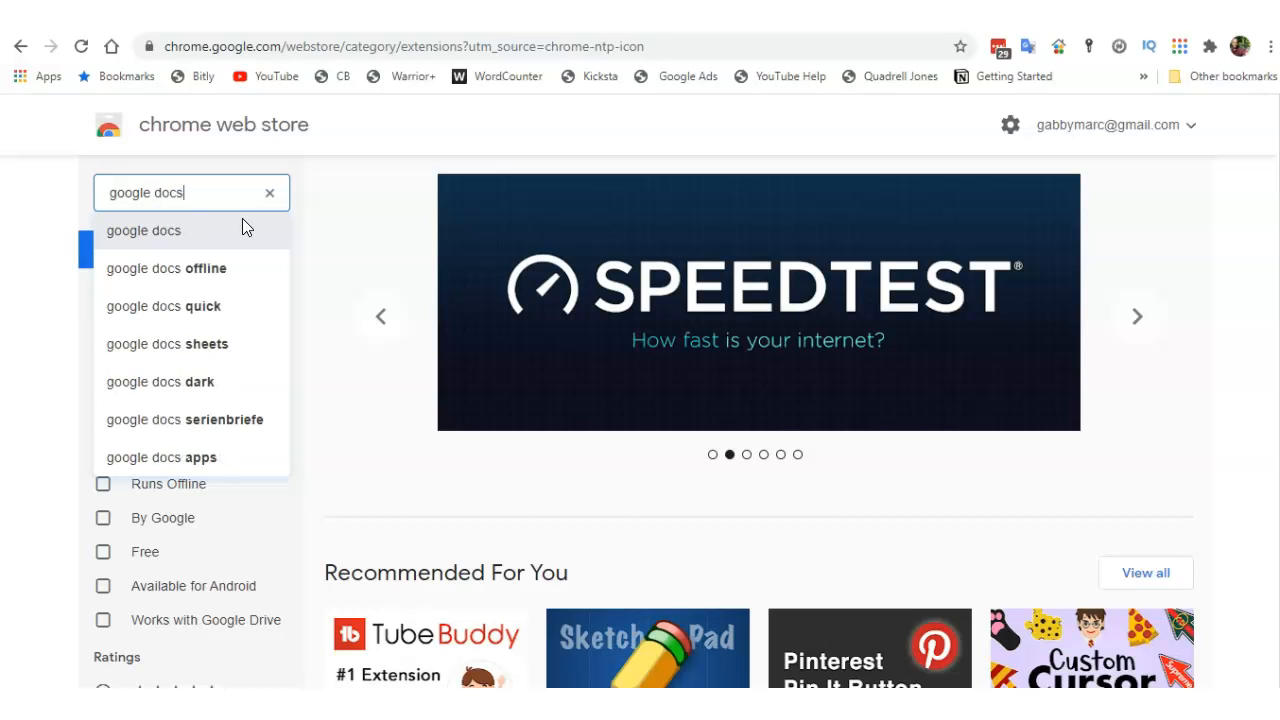
pyautogui.press('Return')
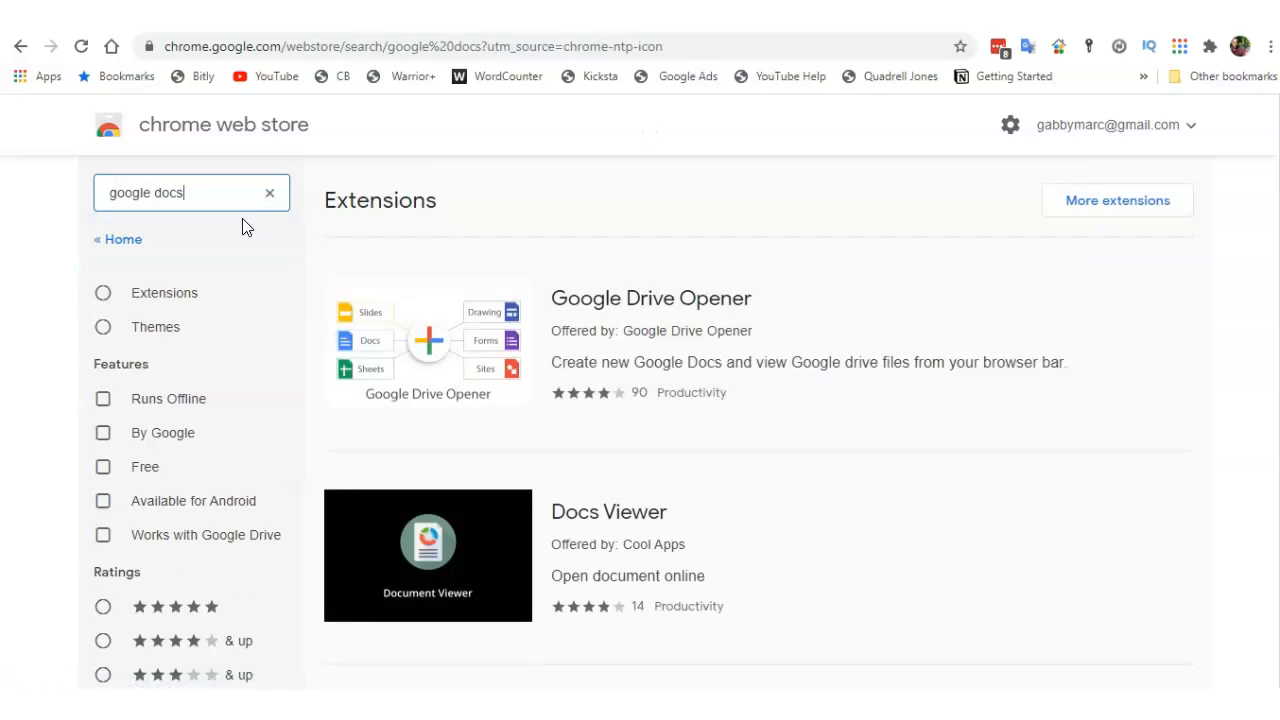
# - Look through the store results and repeat the search with the term "googledocs"
pyautogui.scroll(-6, 508, 360)
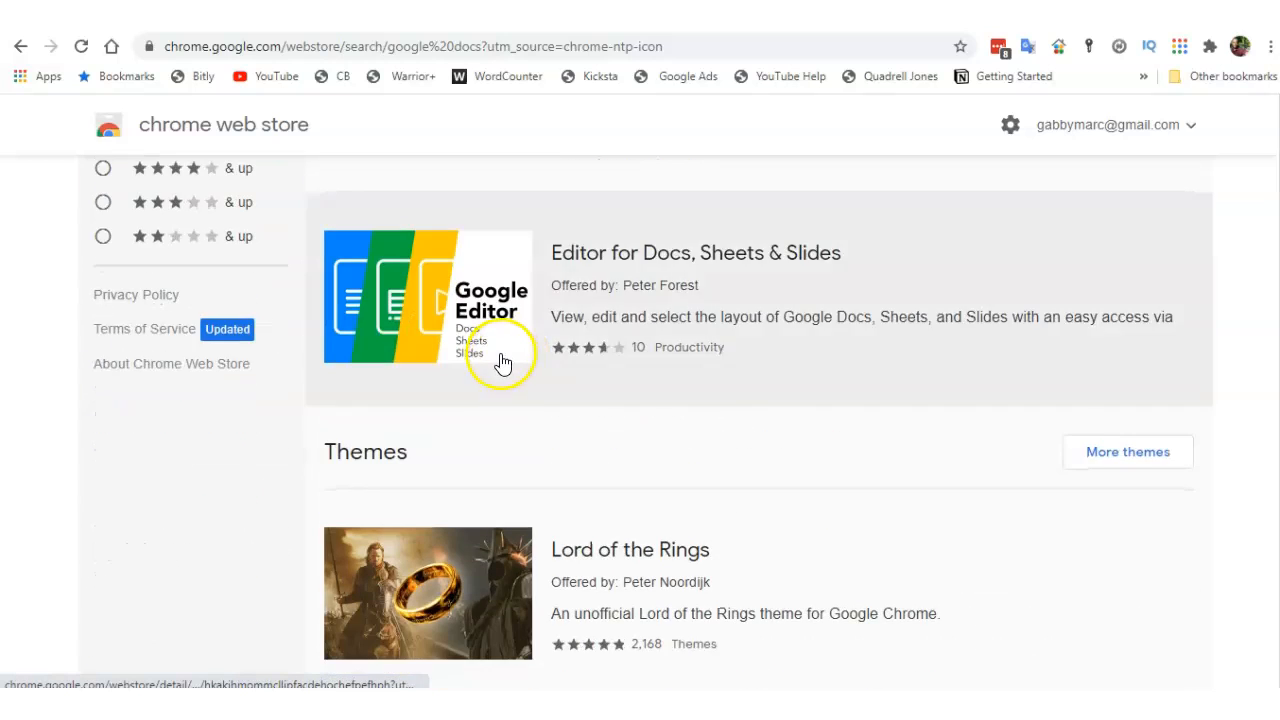
pyautogui.scroll(2, 503, 360)
pyautogui.scroll(-6, 503, 366)
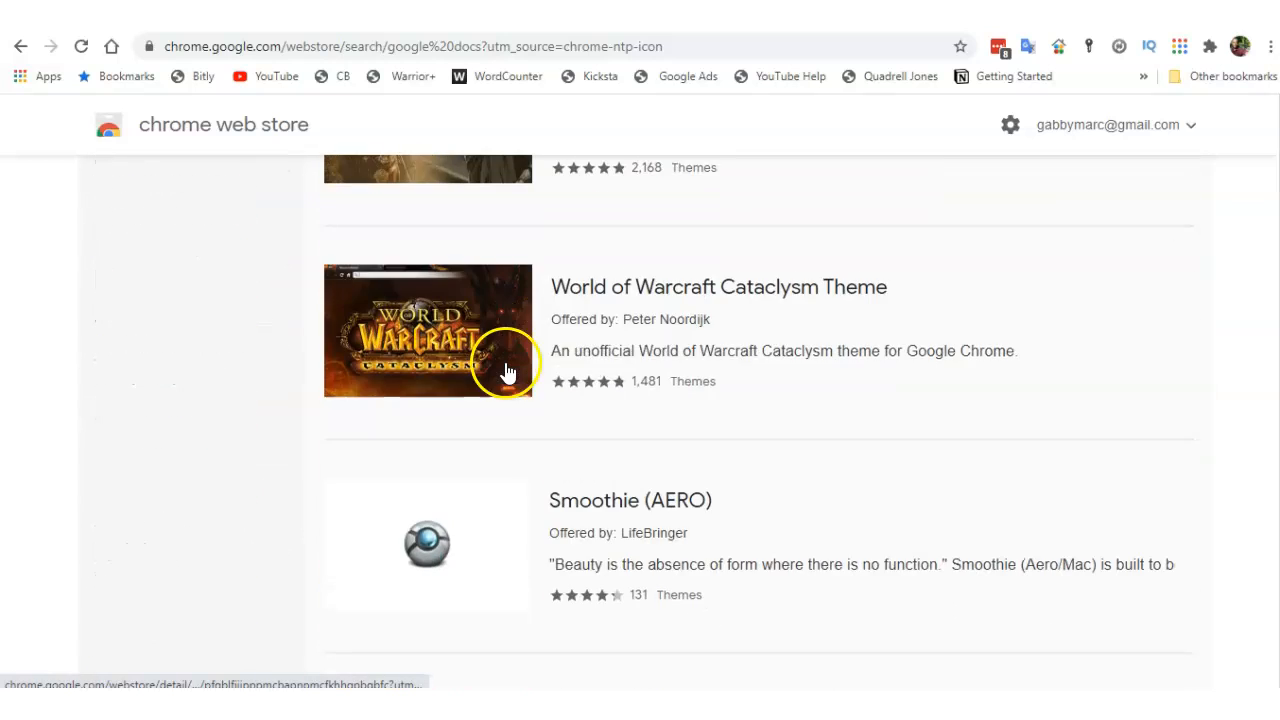
pyautogui.scroll(10, 507, 368)
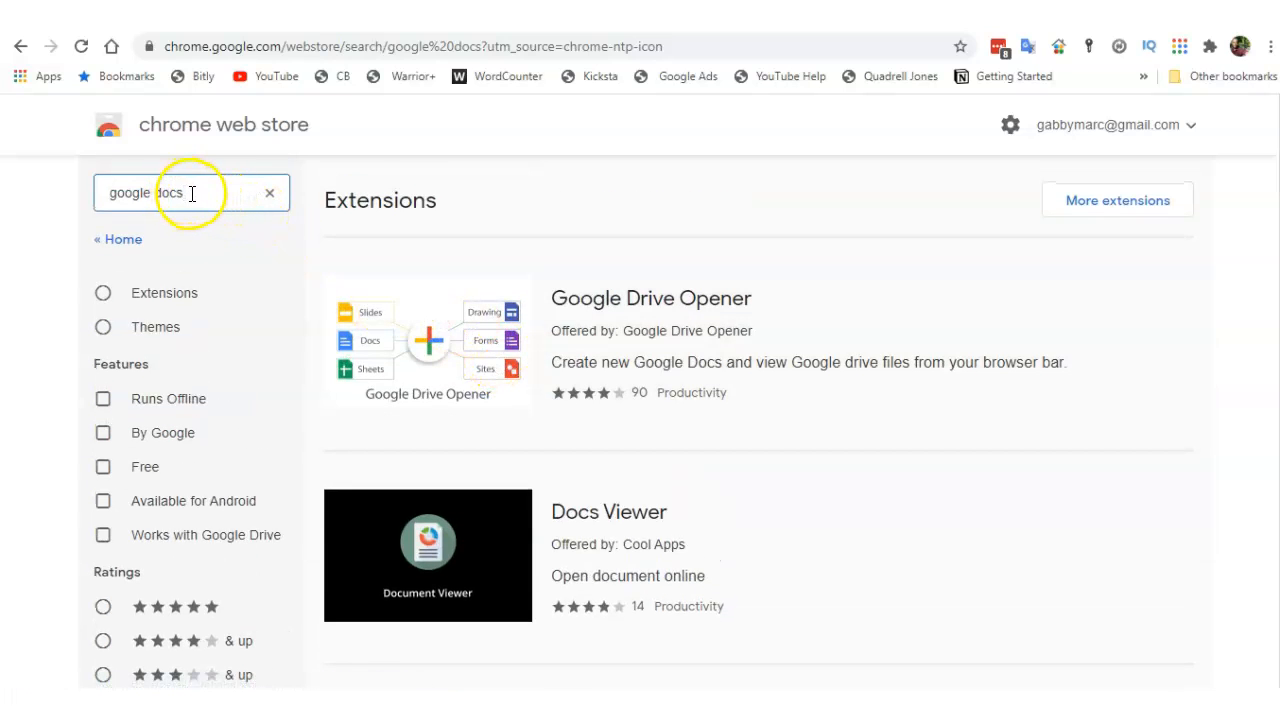
pyautogui.moveTo(195, 194); pyautogui.dragTo(155, 191)
pyautogui.click(153, 192)
pyautogui.press('BackSpace')
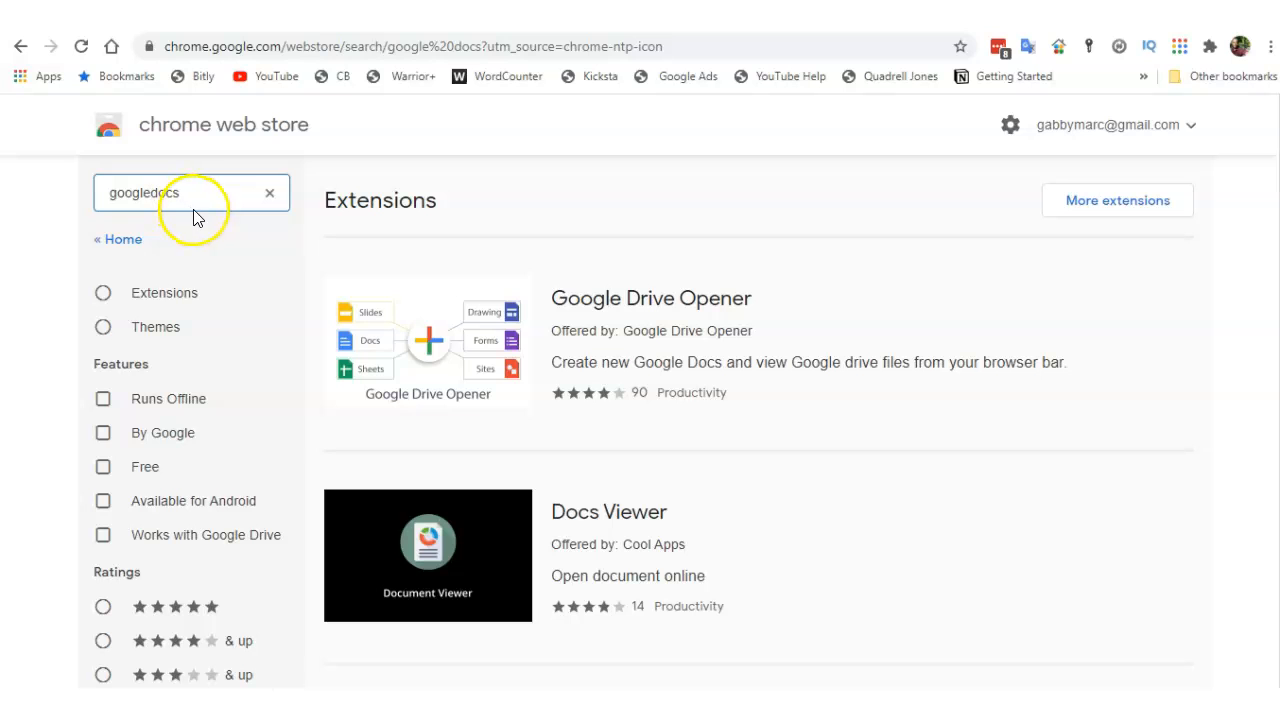
pyautogui.press('Return')
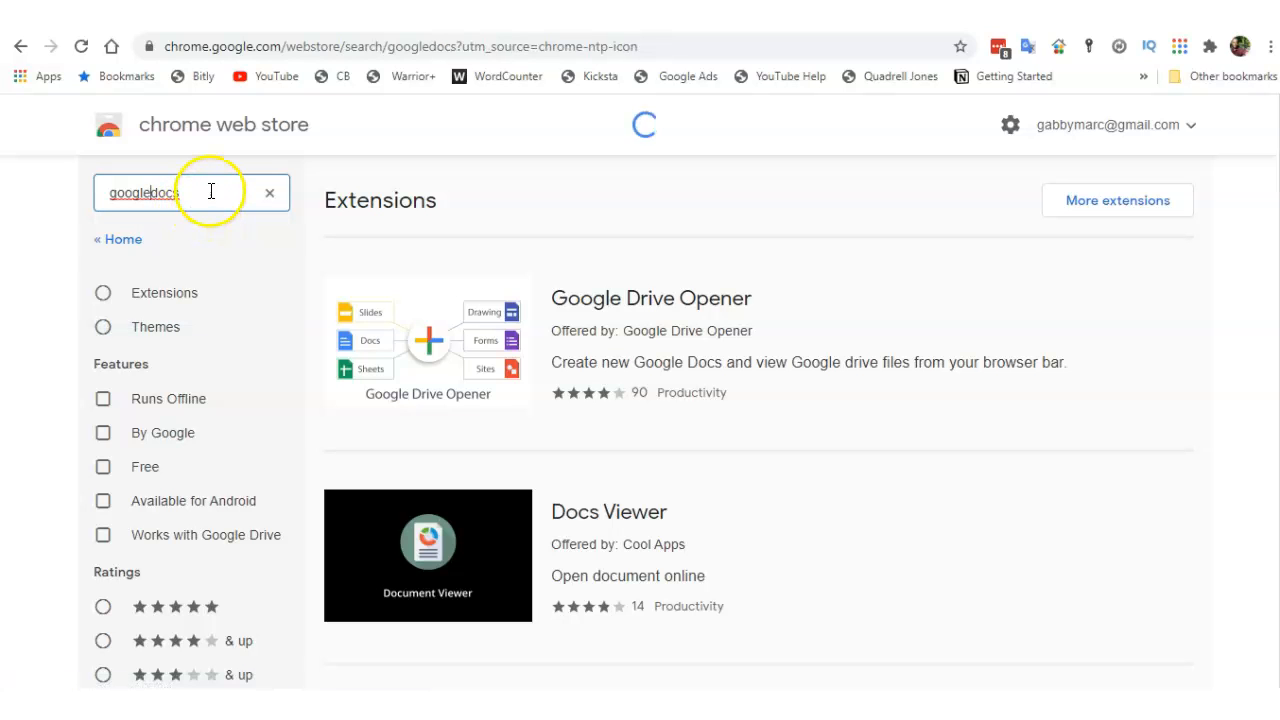
# - Search the store for "google doc" and look through the extension and theme results
pyautogui.click(150, 192)
pyautogui.click(213, 194)
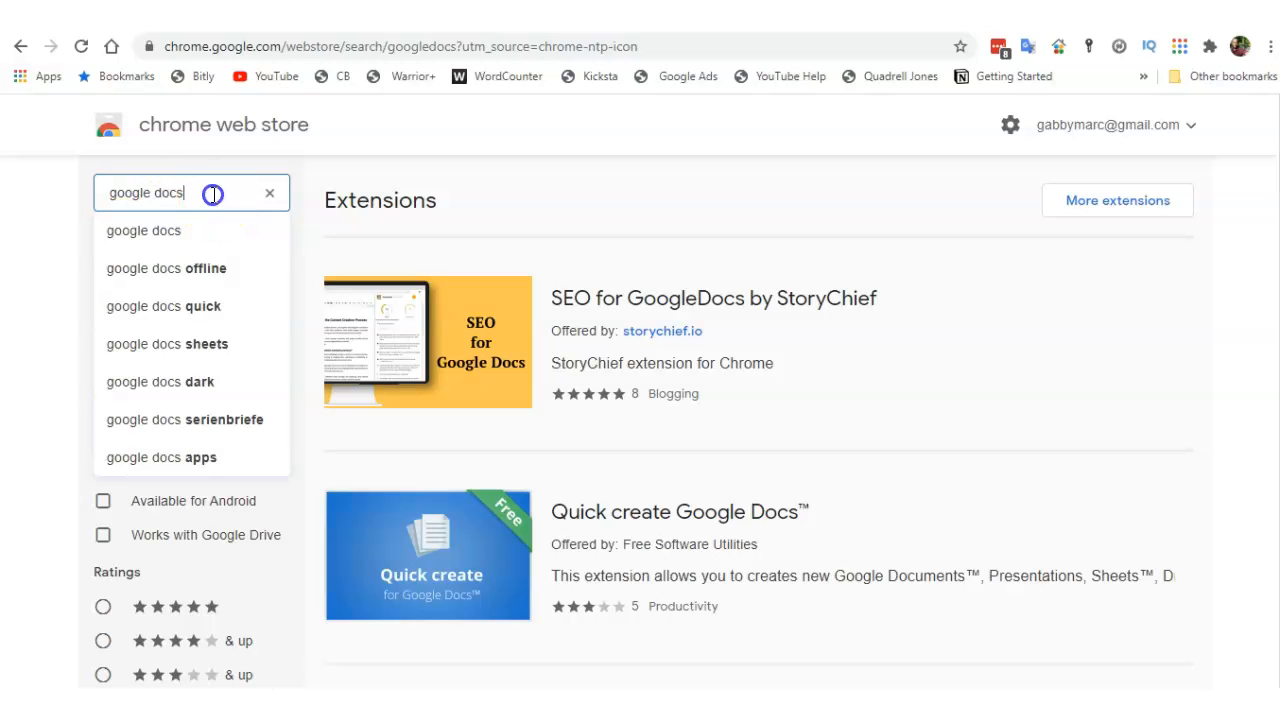
pyautogui.press('BackSpace')
pyautogui.press('Return')
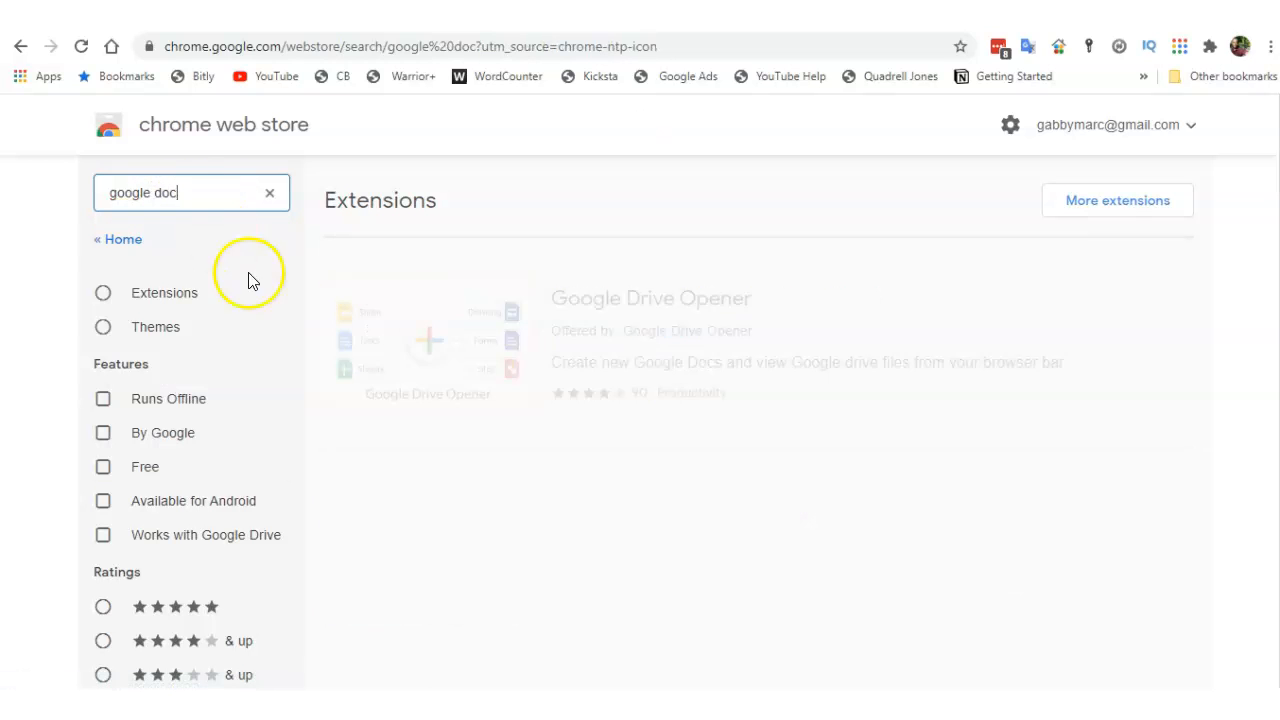
pyautogui.scroll(-4, 470, 372)
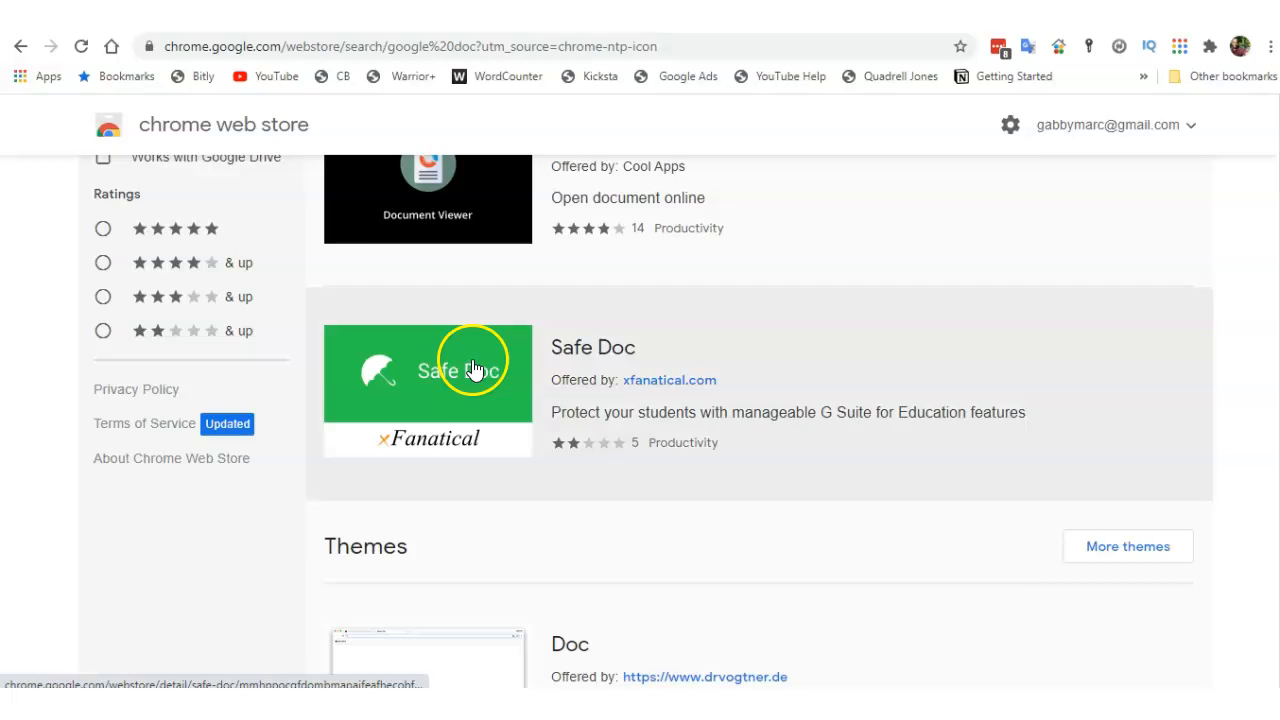
pyautogui.scroll(-6, 472, 370)
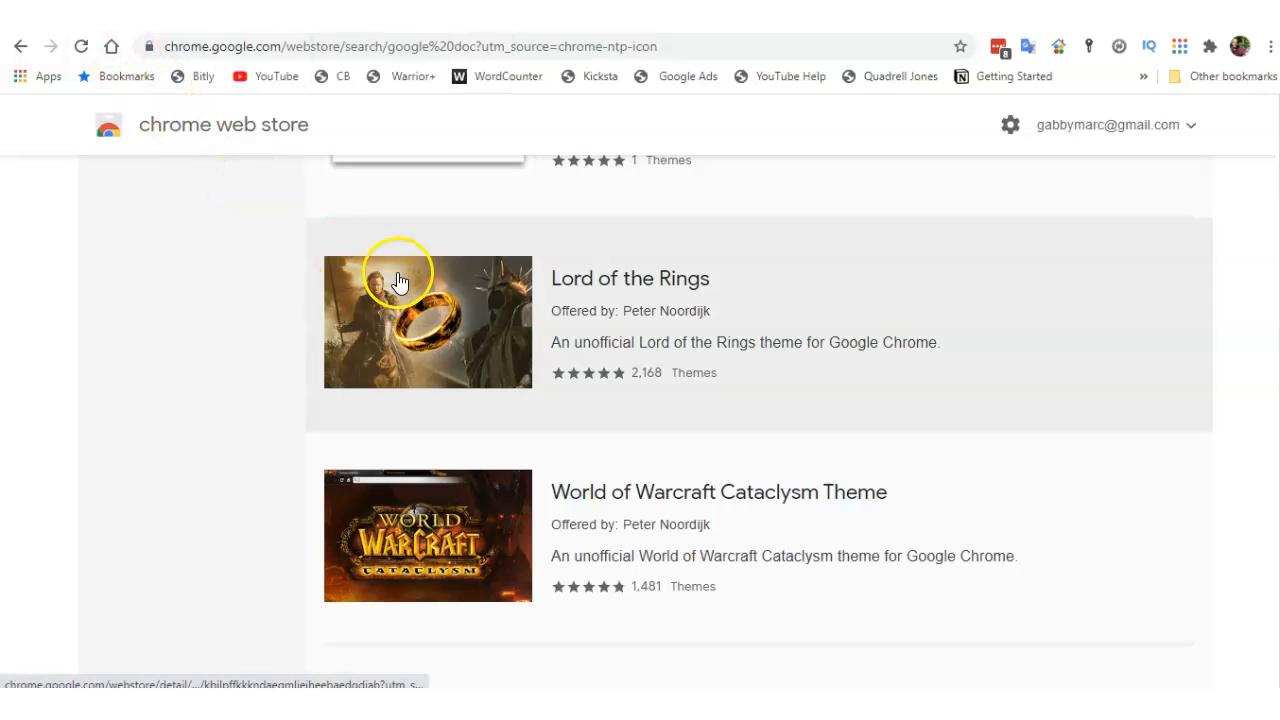
pyautogui.click(596, 286)
pyautogui.click(597, 287)
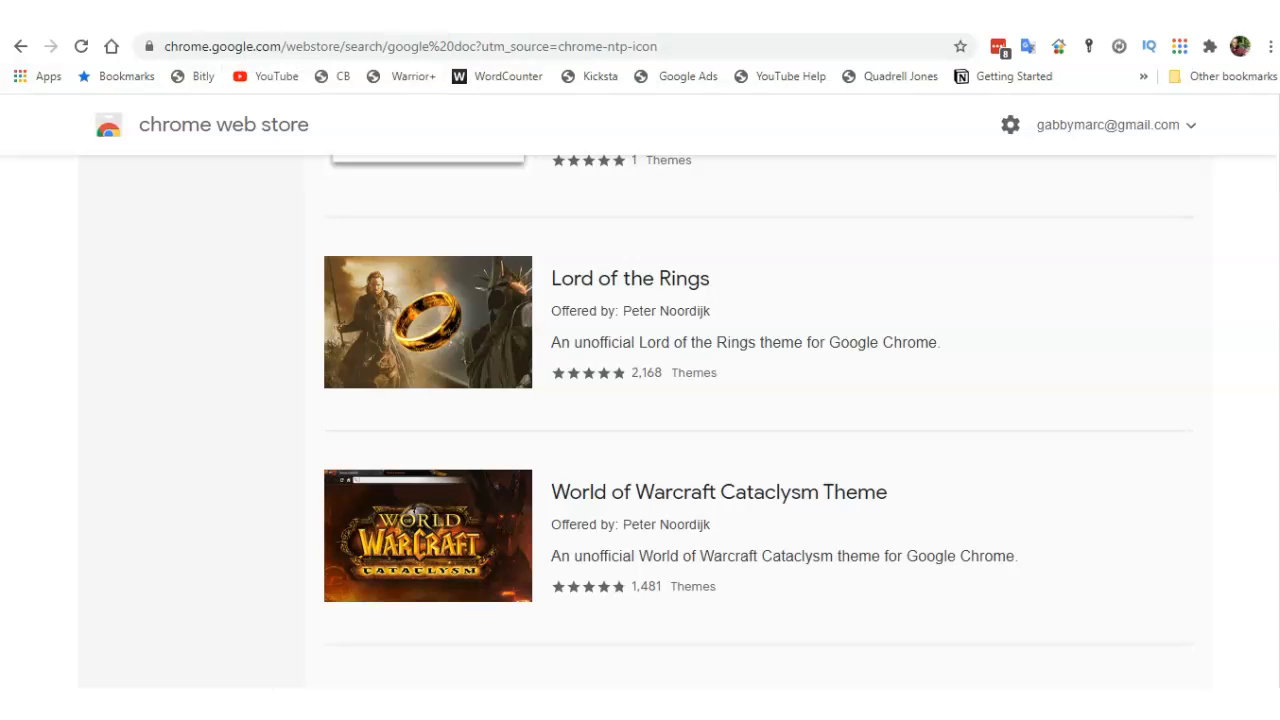
# - Return from the Web Store search results to the Chrome apps page
pyautogui.click(105, 14)
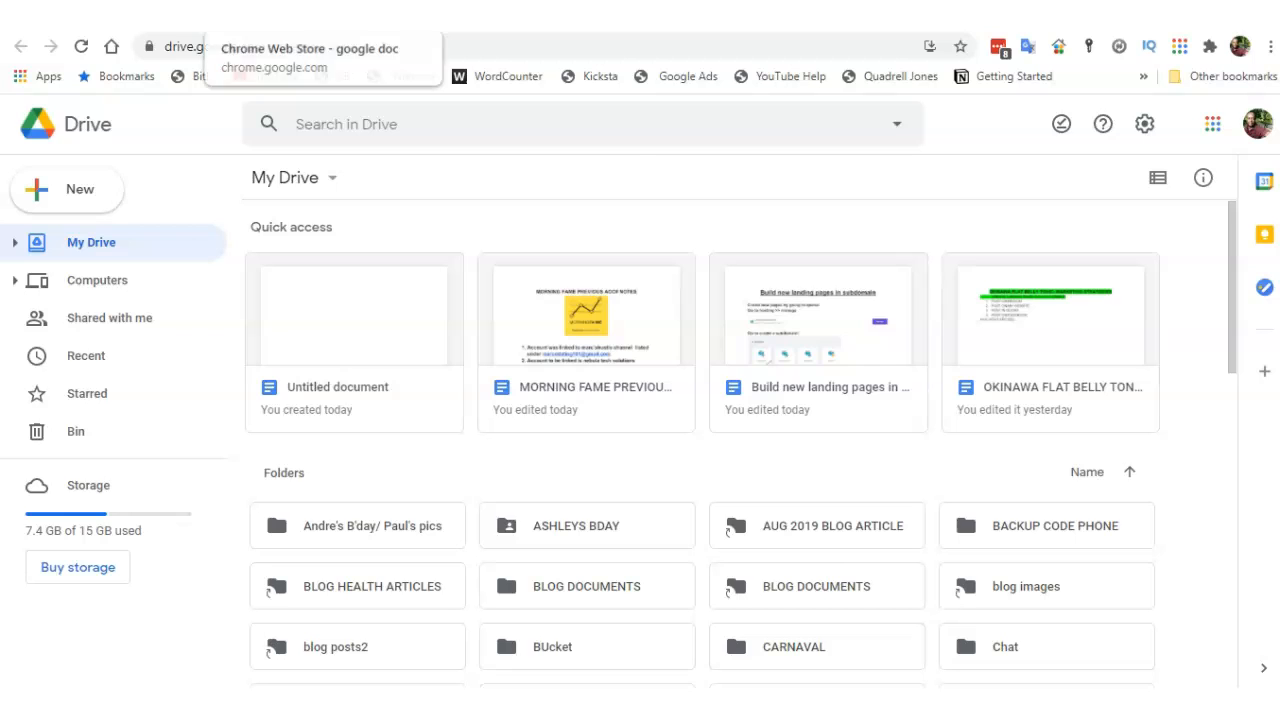
pyautogui.click(290, 14)
pyautogui.click(24, 46)
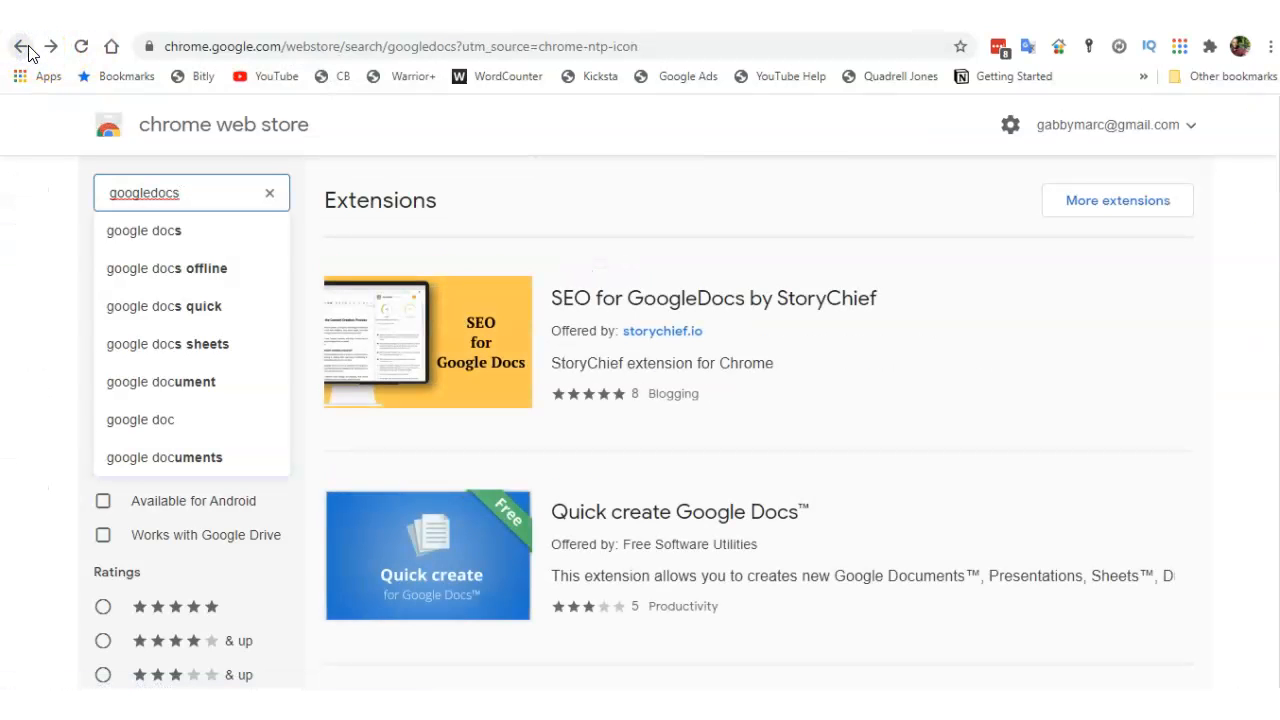
pyautogui.click(24, 46)
pyautogui.click(24, 46)
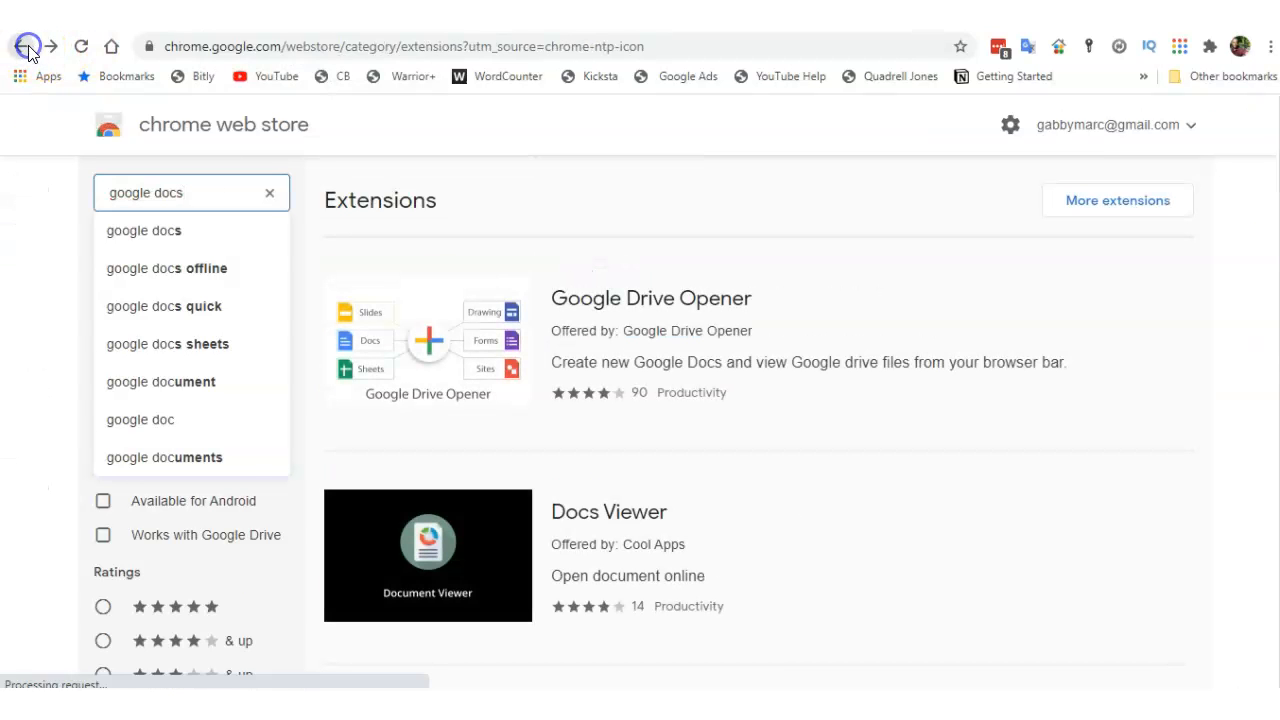
pyautogui.click(29, 47)
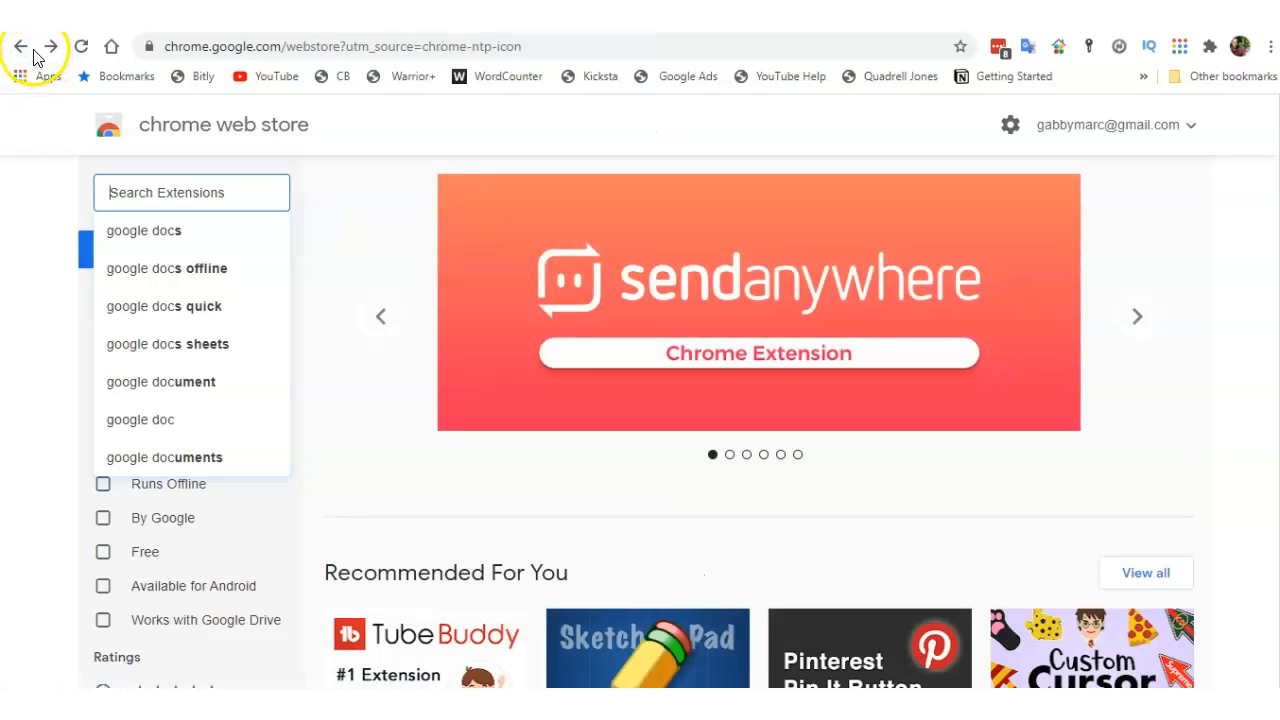
pyautogui.click(24, 47)
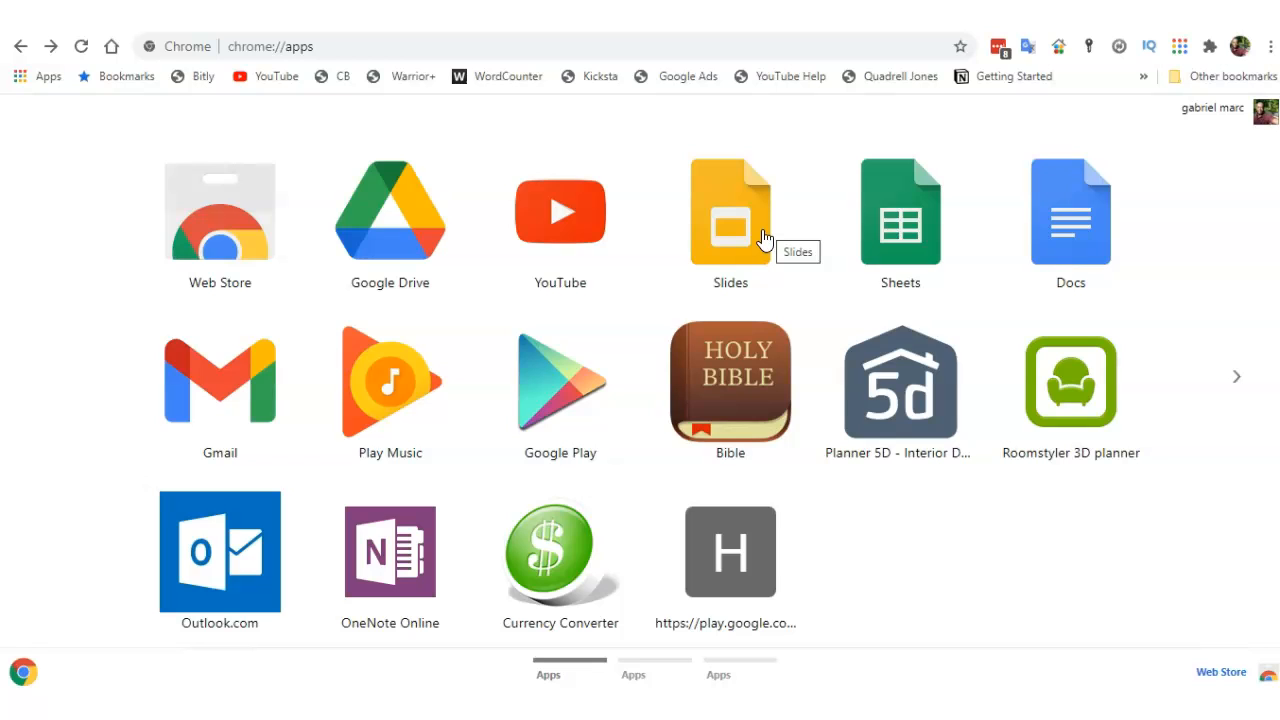
# - Try out the Desktop and Start menu options for creating Docs application shortcuts, and cancel the dialog
pyautogui.rightClick(1052, 227)
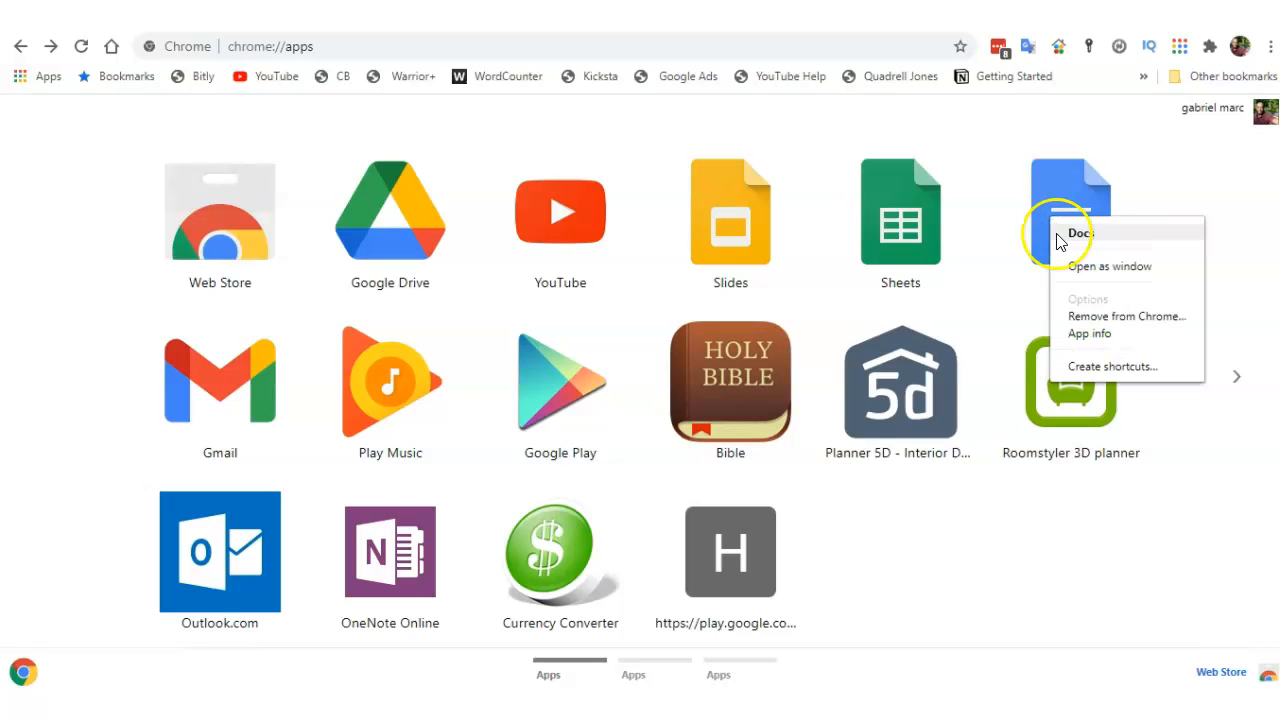
pyautogui.click(1100, 367)
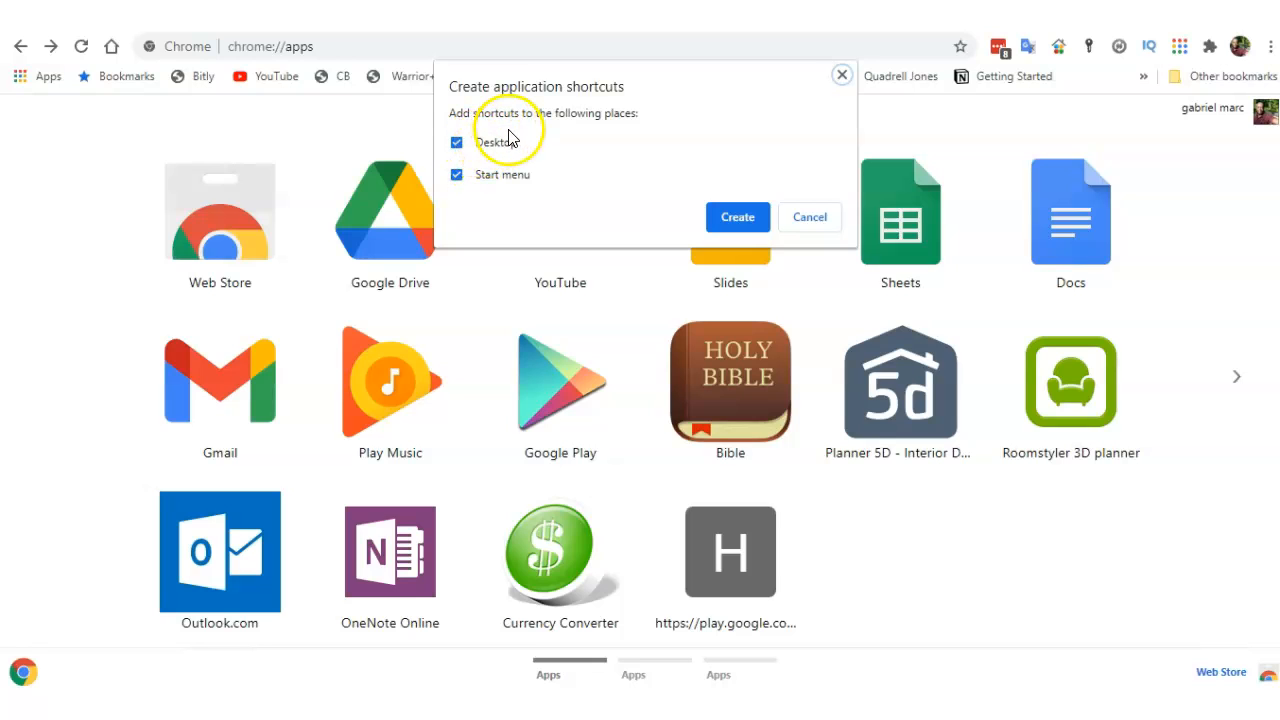
pyautogui.click(457, 142)
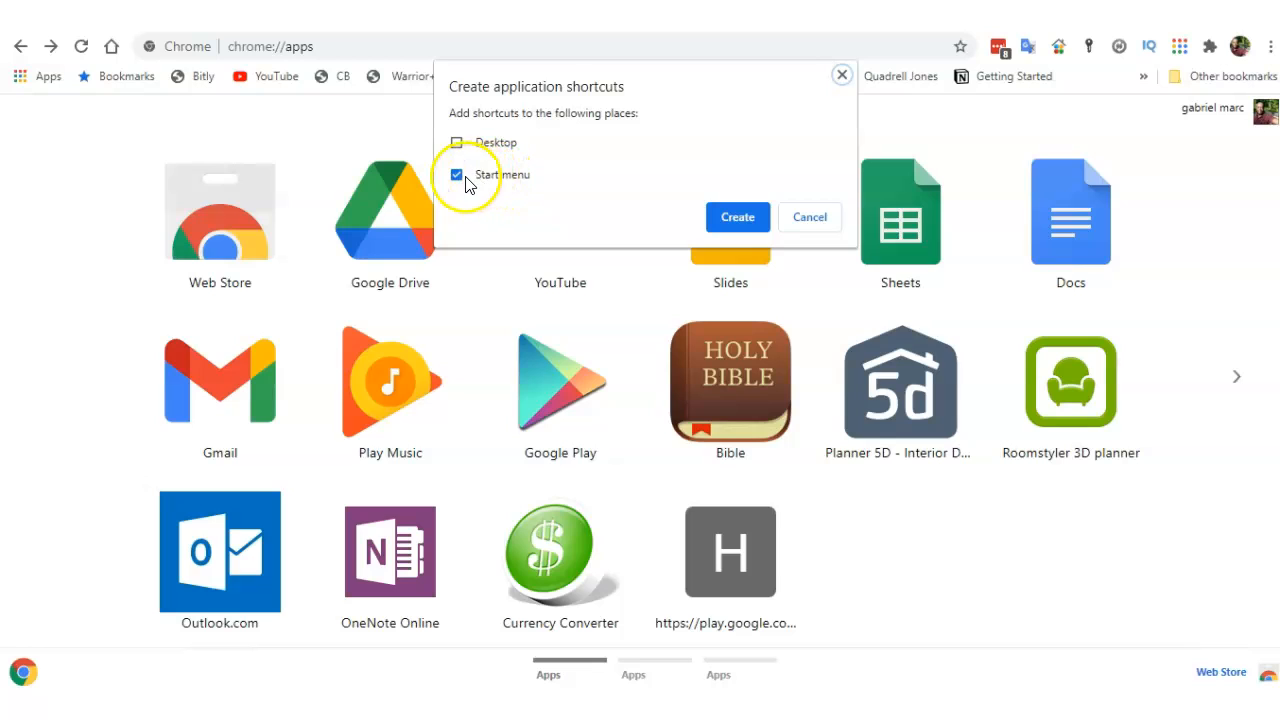
pyautogui.click(462, 177)
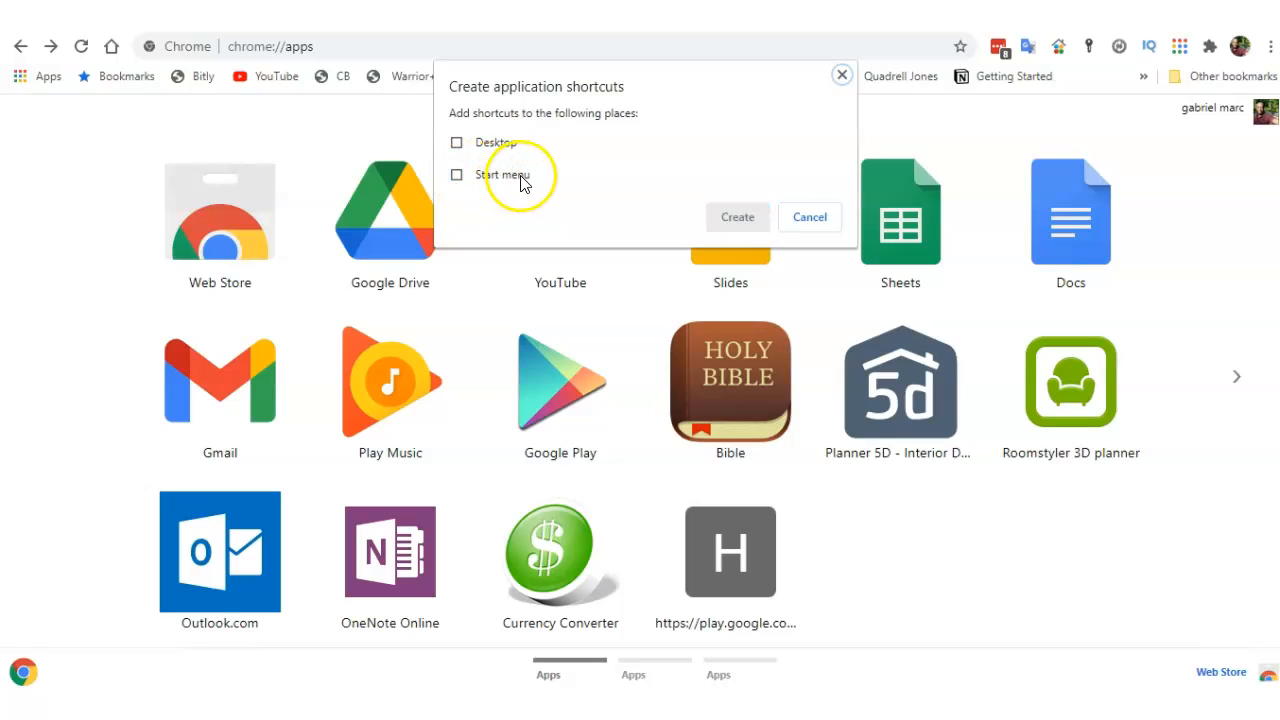
pyautogui.click(466, 177)
pyautogui.click(457, 143)
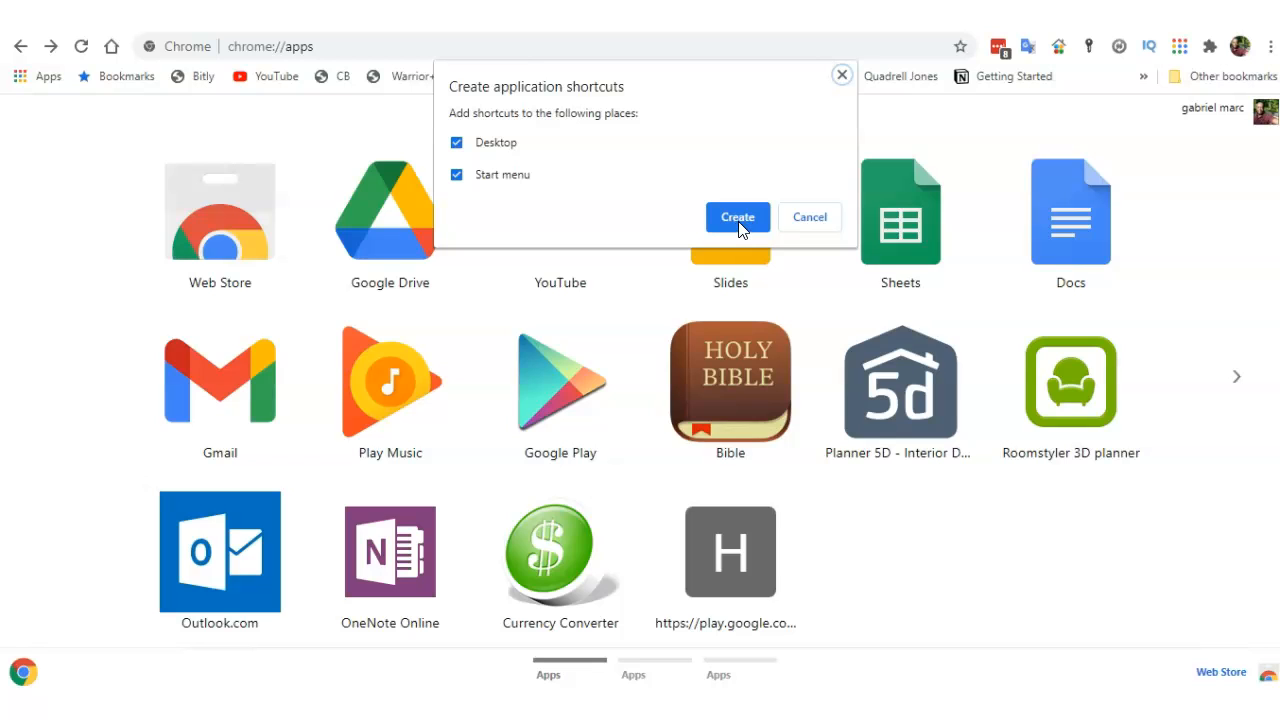
pyautogui.click(808, 217)
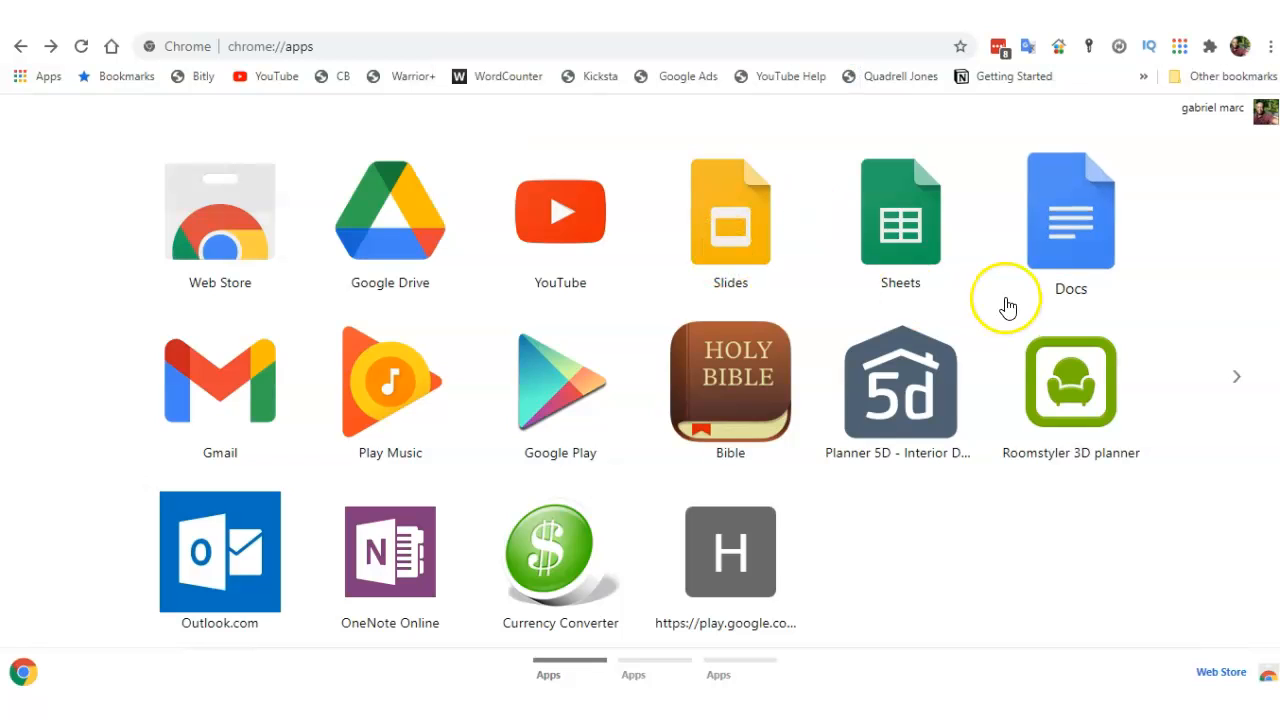
pyautogui.rightClick(1061, 246)
pyautogui.click(1108, 386)
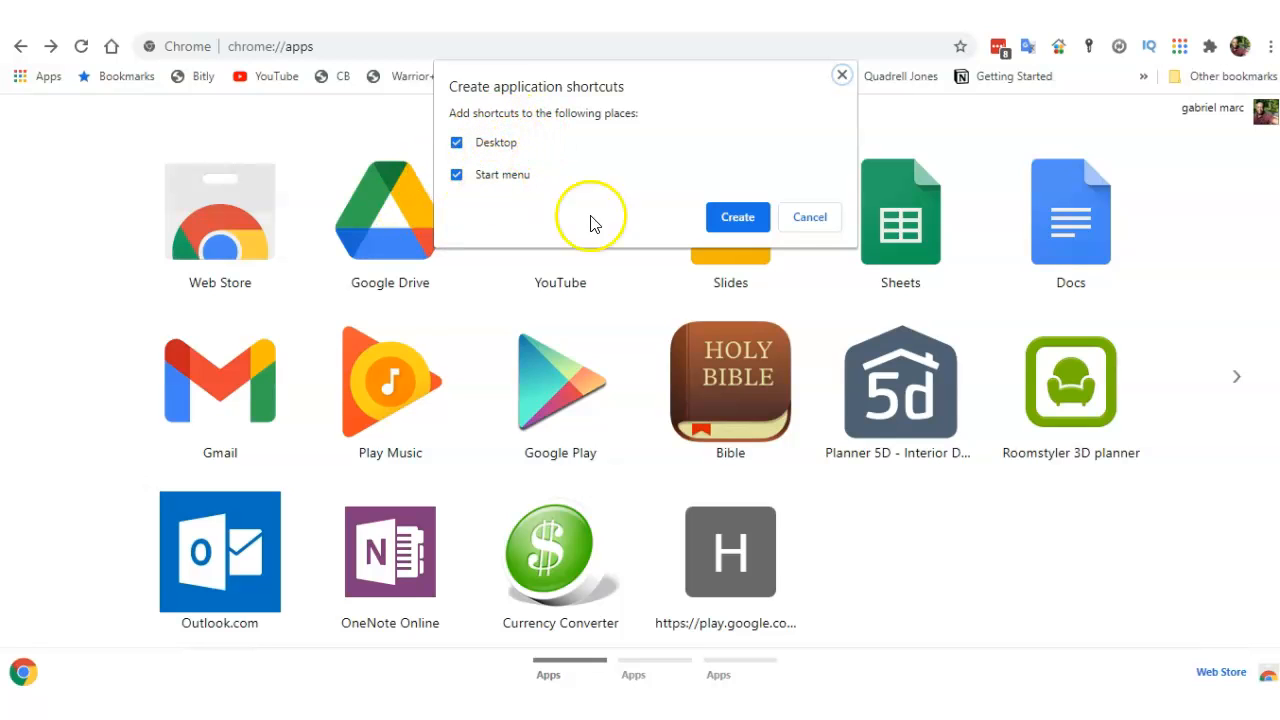
pyautogui.click(786, 224)
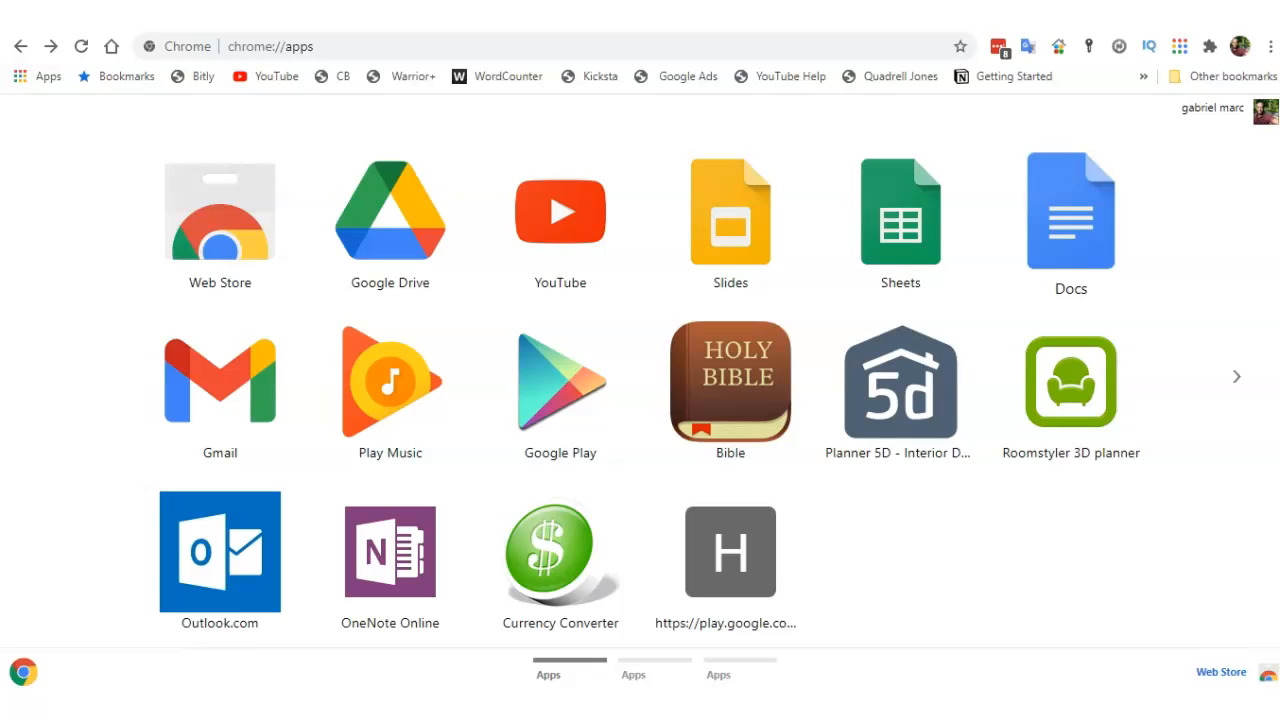
# - Minimize the browser to show the desktop and close the Sticky Notes windows
pyautogui.click(1180, 16)
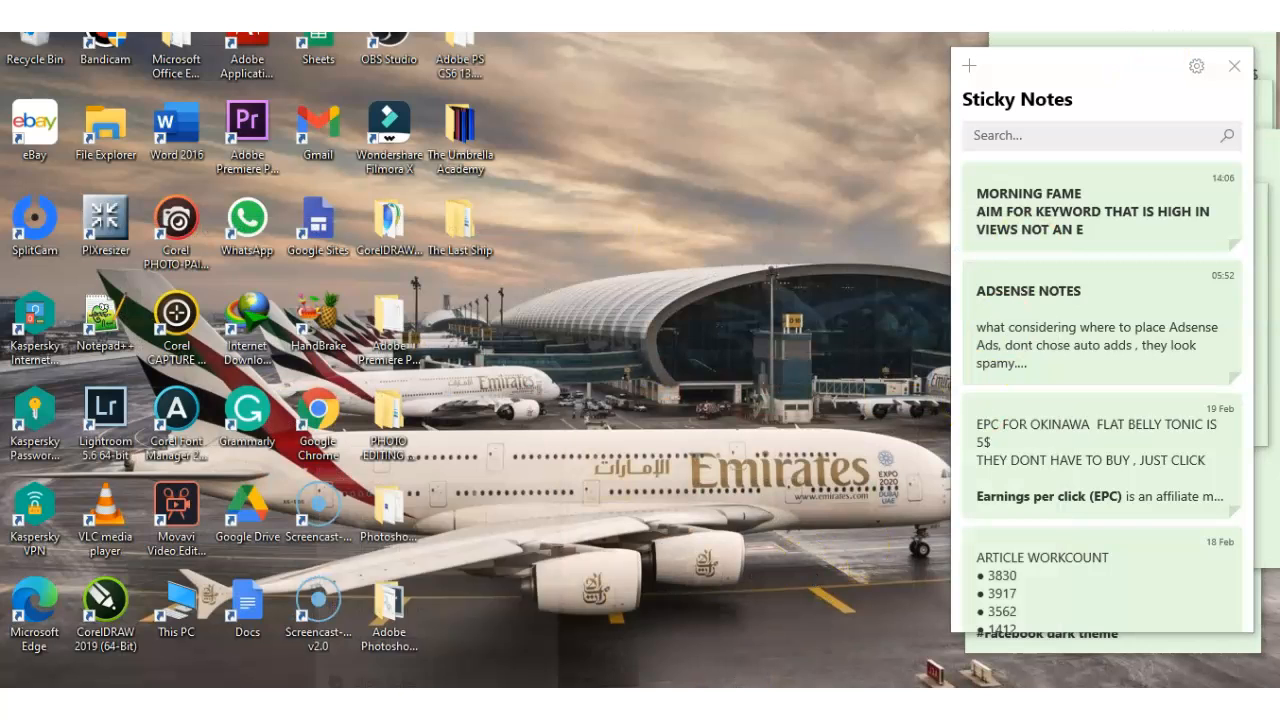
pyautogui.moveTo(436, 703)
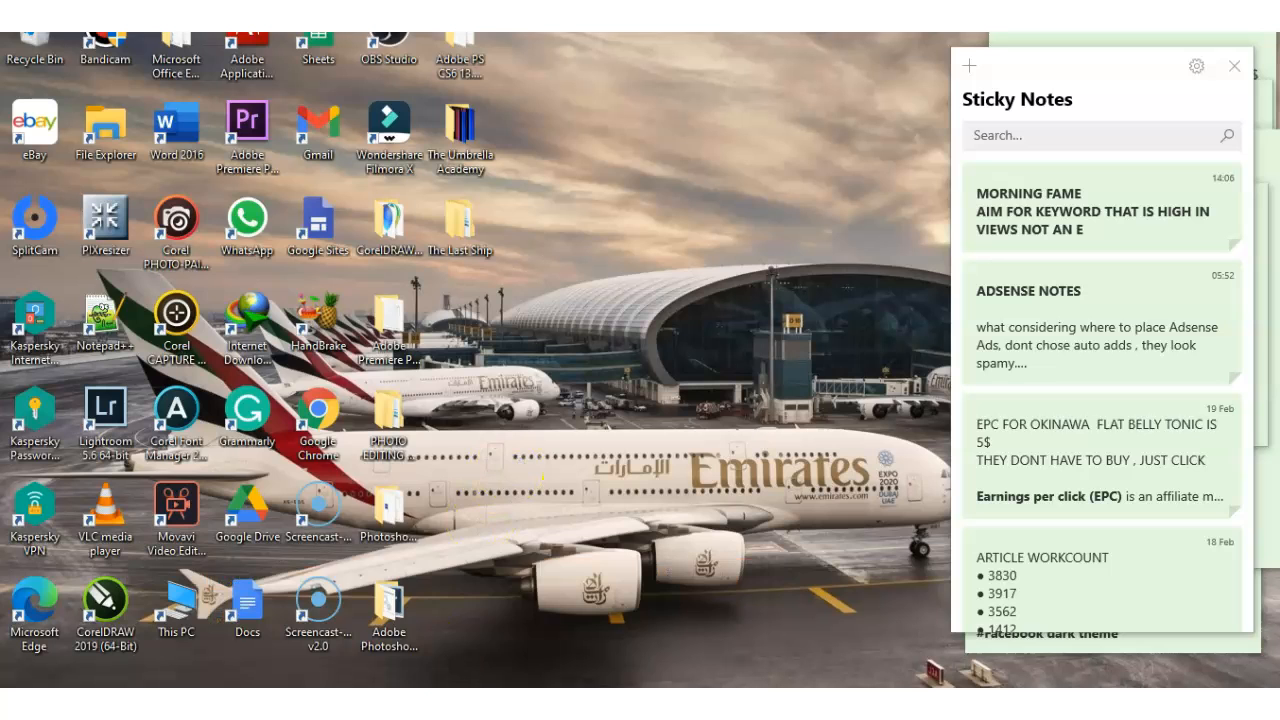
pyautogui.rightClick(436, 703)
pyautogui.click(430, 671)
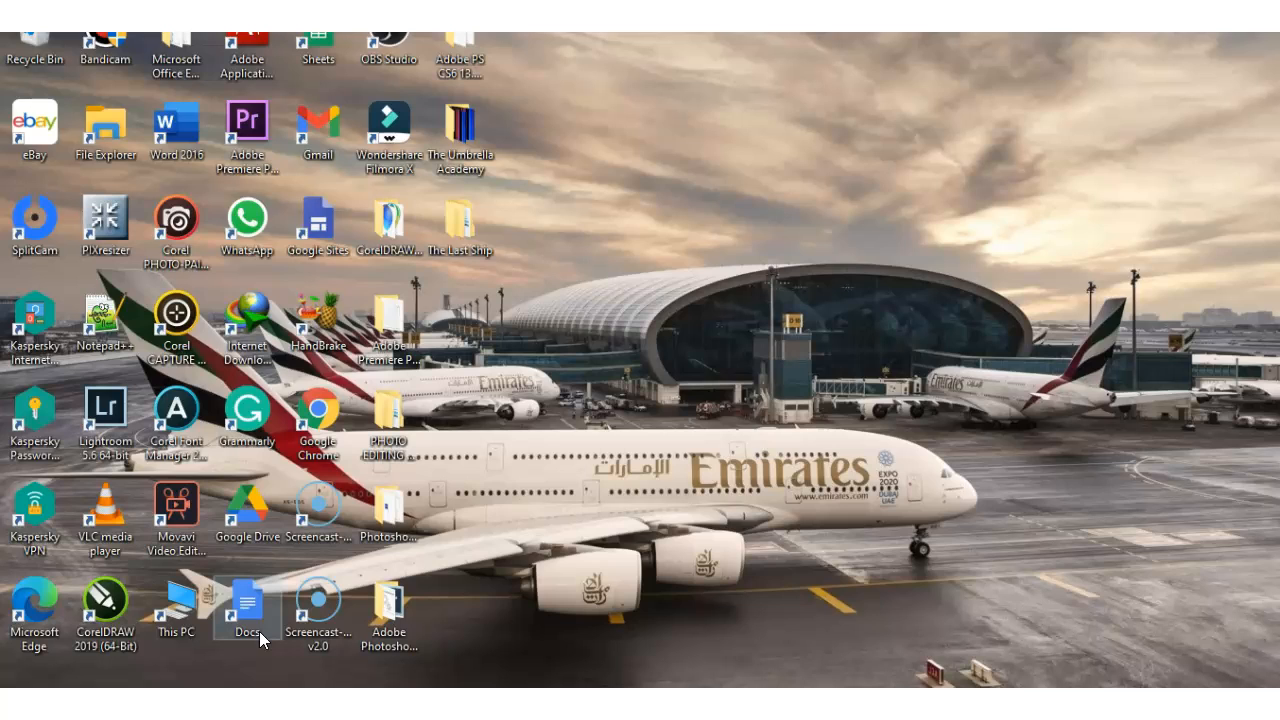
# - Launch Google Docs from its shortcut on the Windows desktop
pyautogui.doubleClick(259, 631)
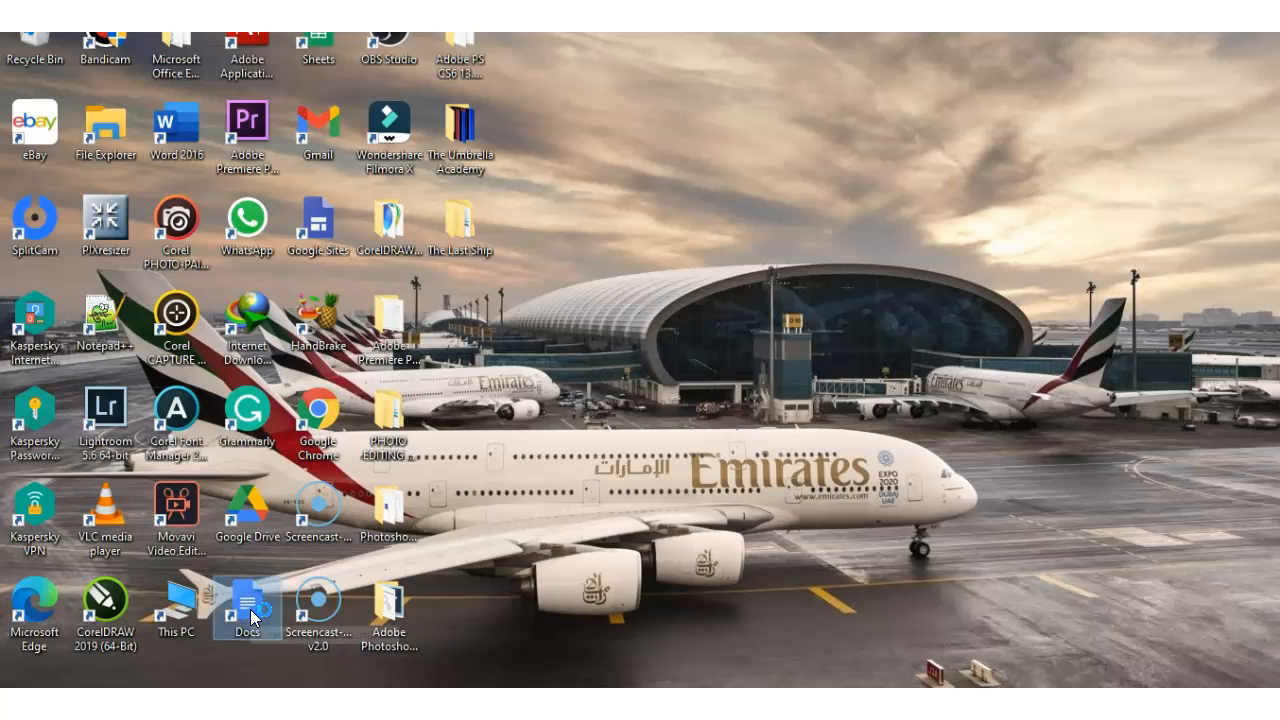
pyautogui.doubleClick(249, 612)
pyautogui.click(355, 421)
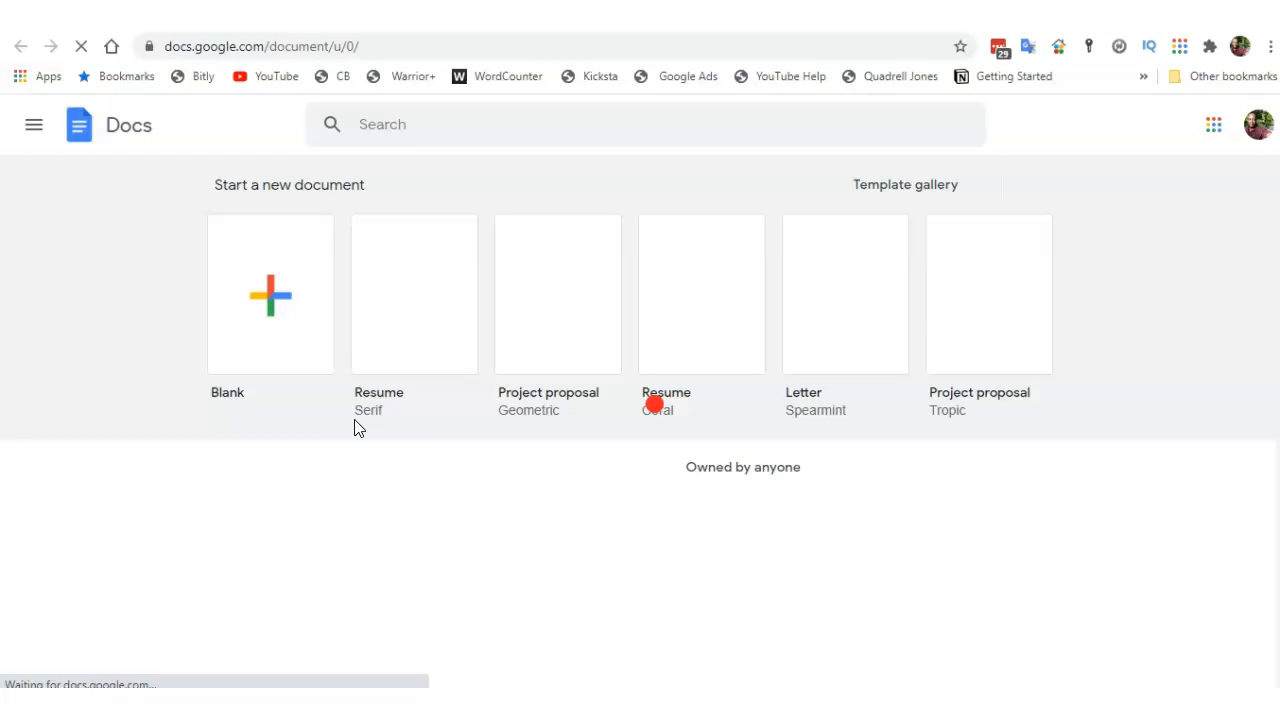
# - Look over the new-document templates and browse through the recent documents on the Docs home page
pyautogui.click(310, 380)
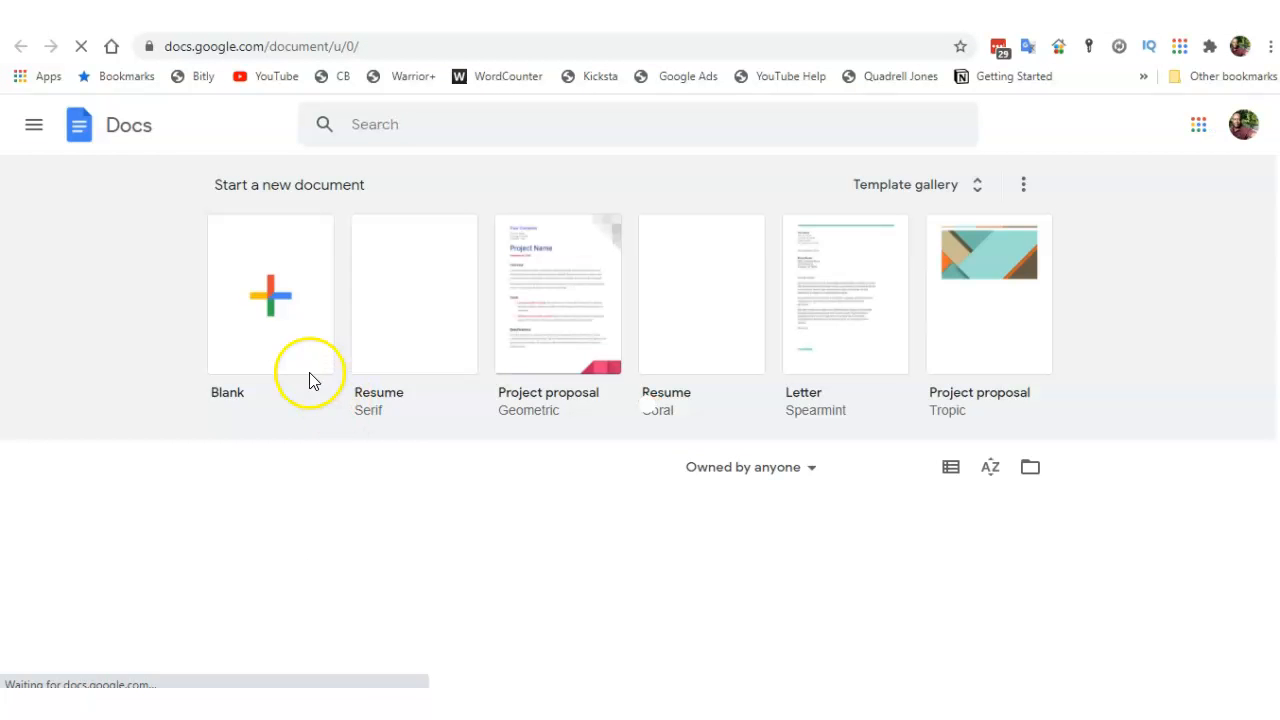
pyautogui.click(287, 313)
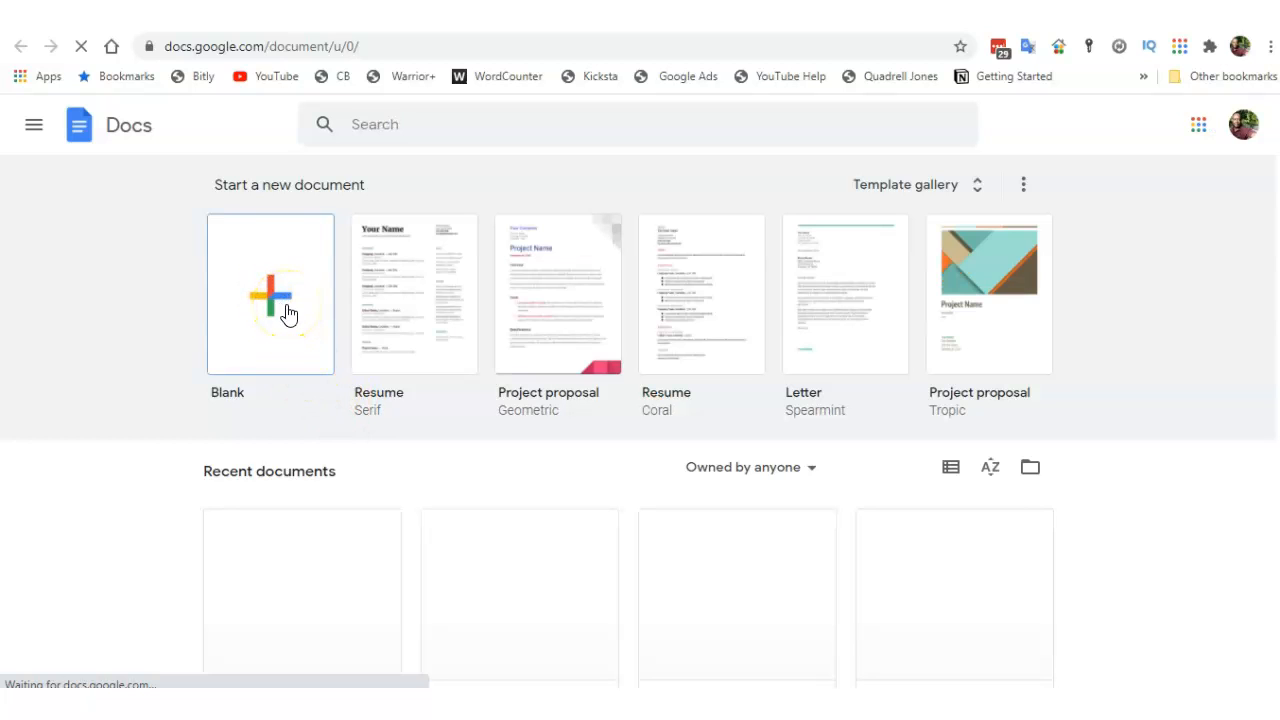
pyautogui.click(465, 268)
pyautogui.click(287, 320)
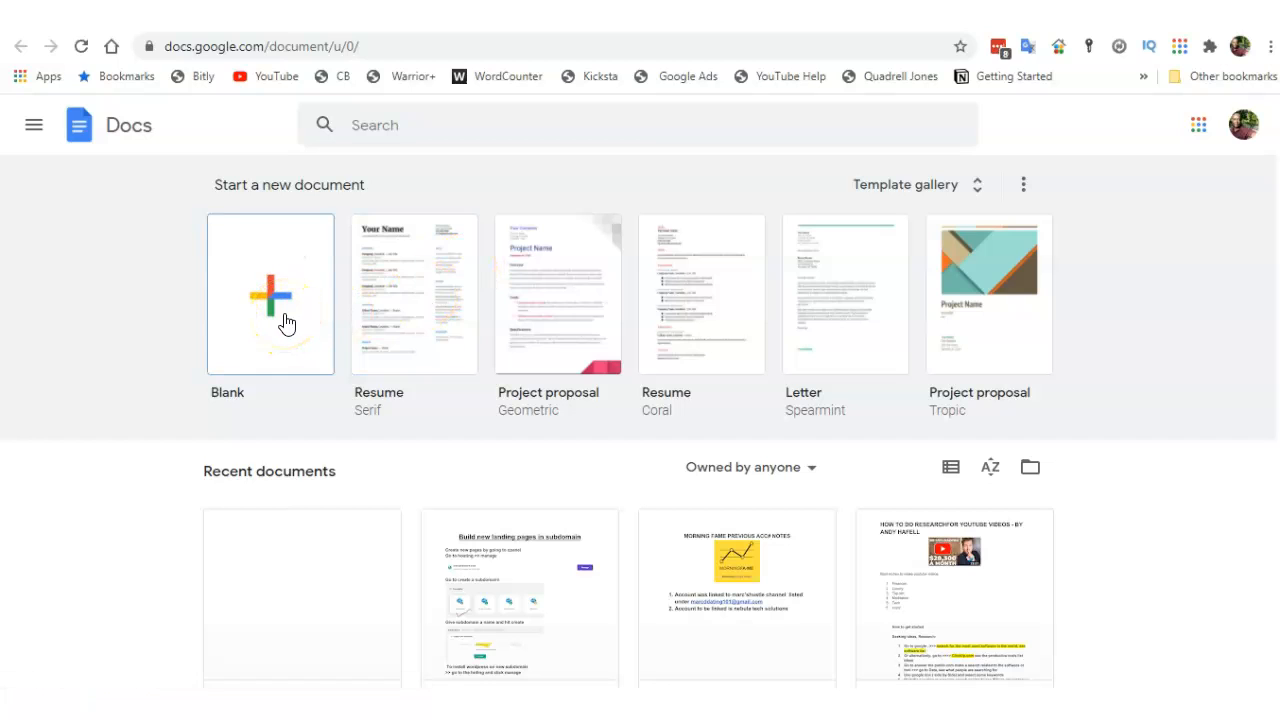
pyautogui.click(286, 323)
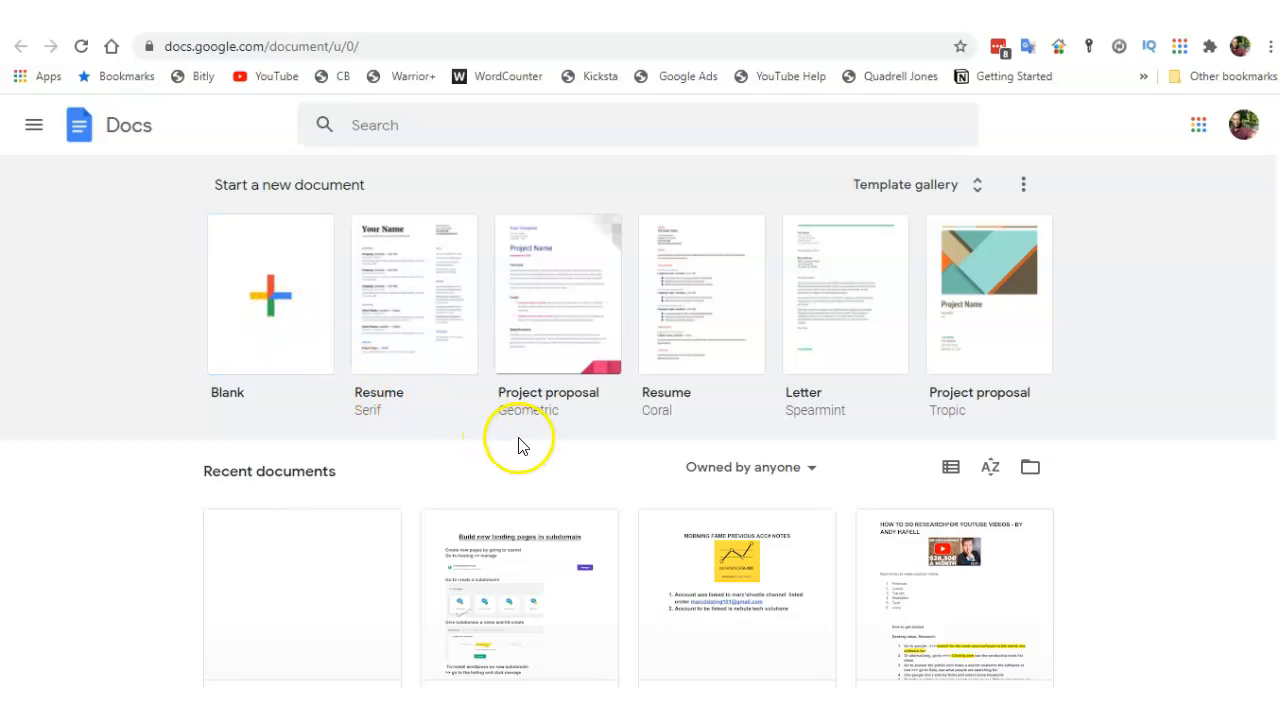
pyautogui.scroll(-2, 519, 446)
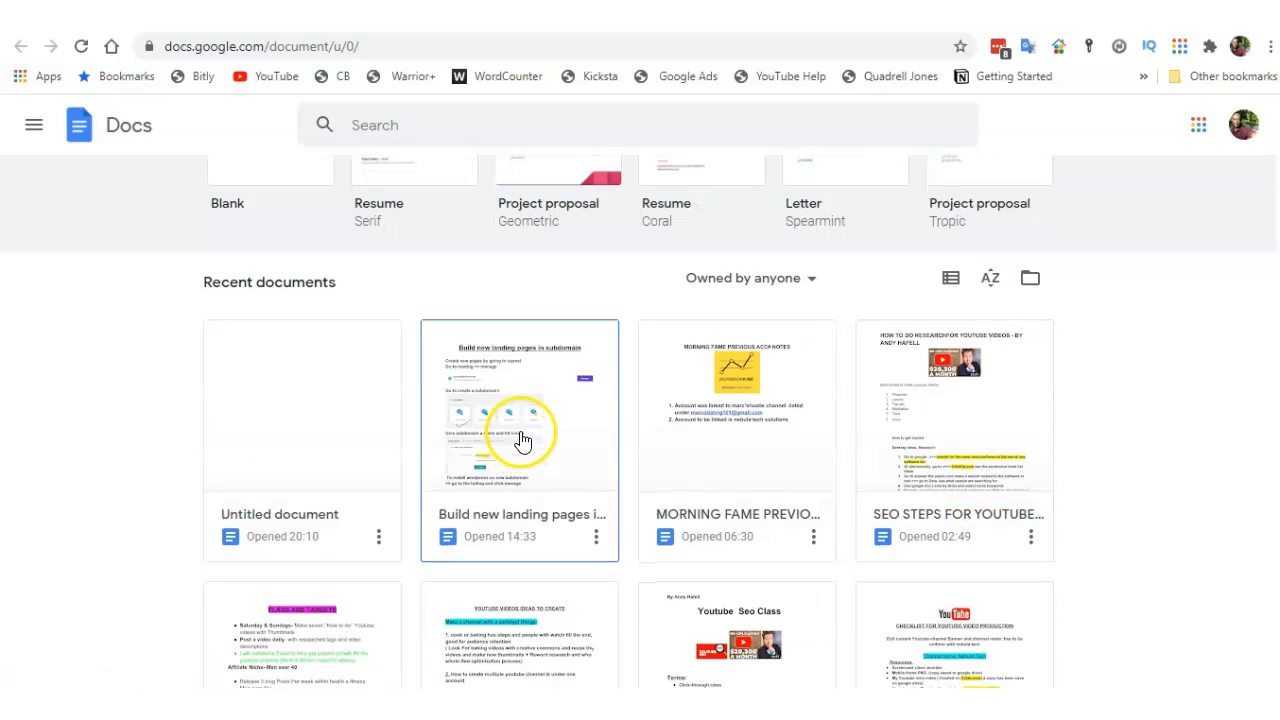
pyautogui.scroll(-4, 522, 440)
pyautogui.scroll(-5, 532, 448)
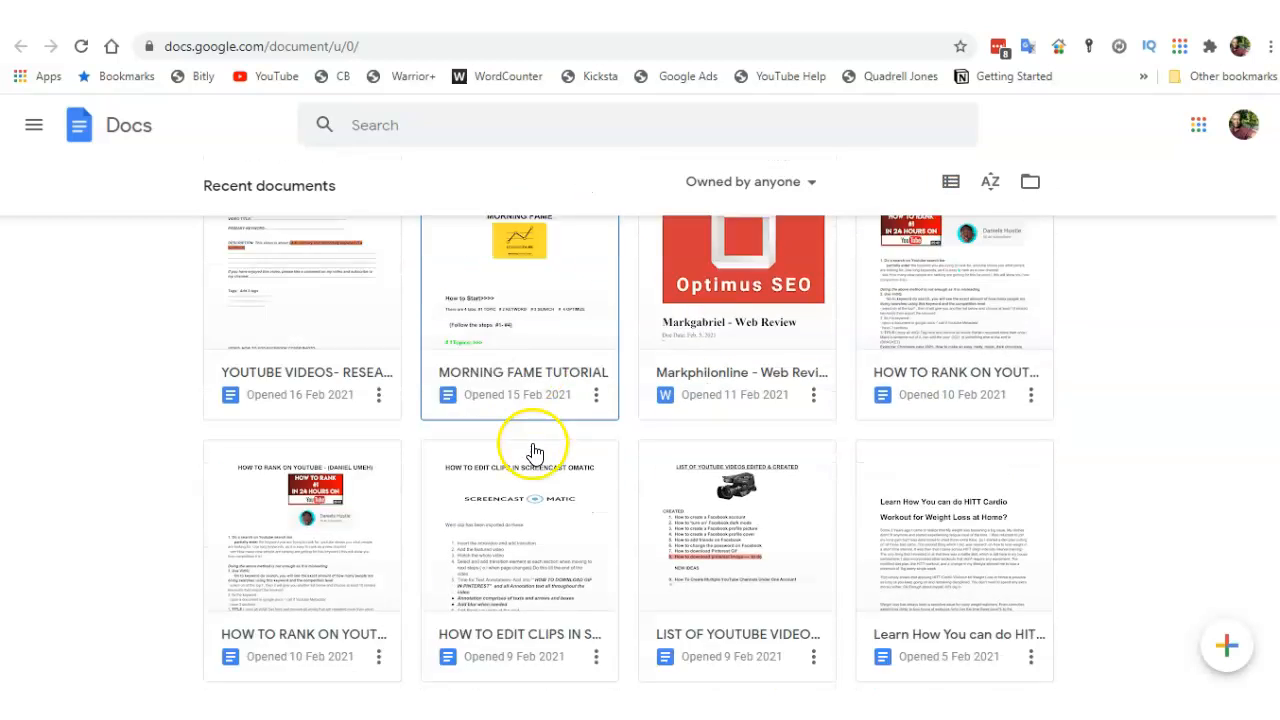
pyautogui.scroll(-1, 534, 452)
pyautogui.scroll(-6, 534, 450)
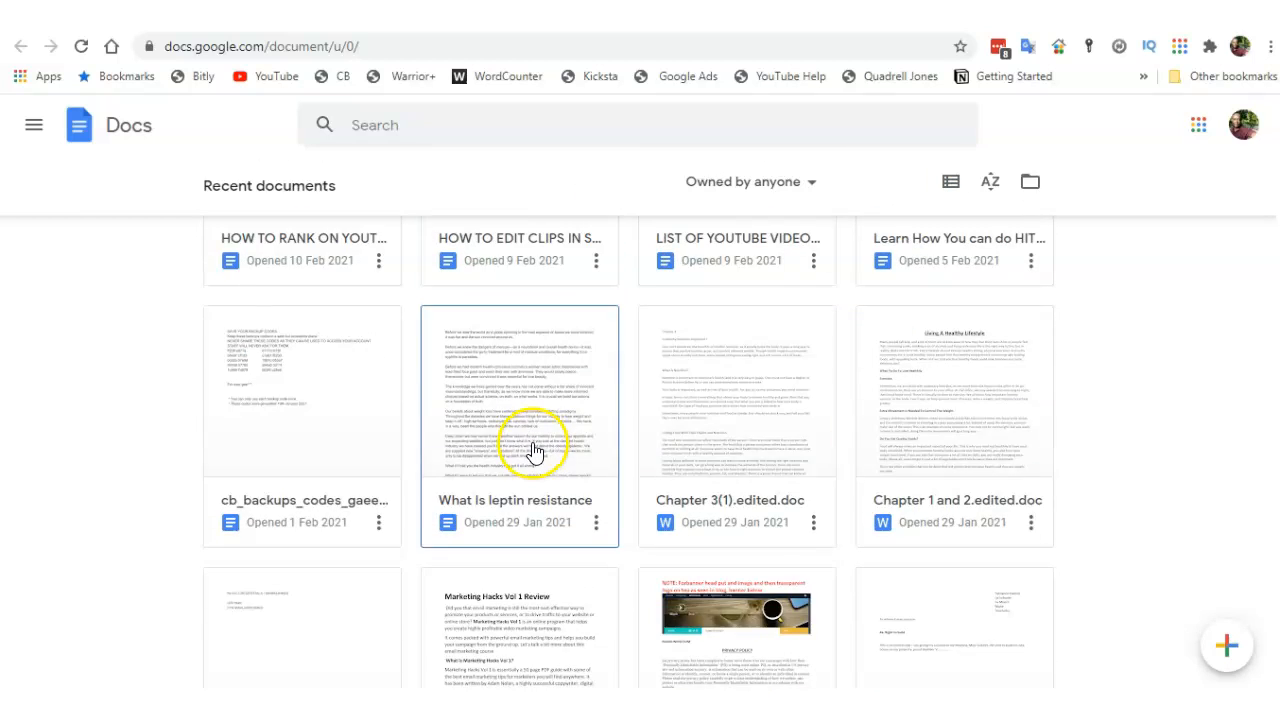
pyautogui.scroll(-2, 534, 452)
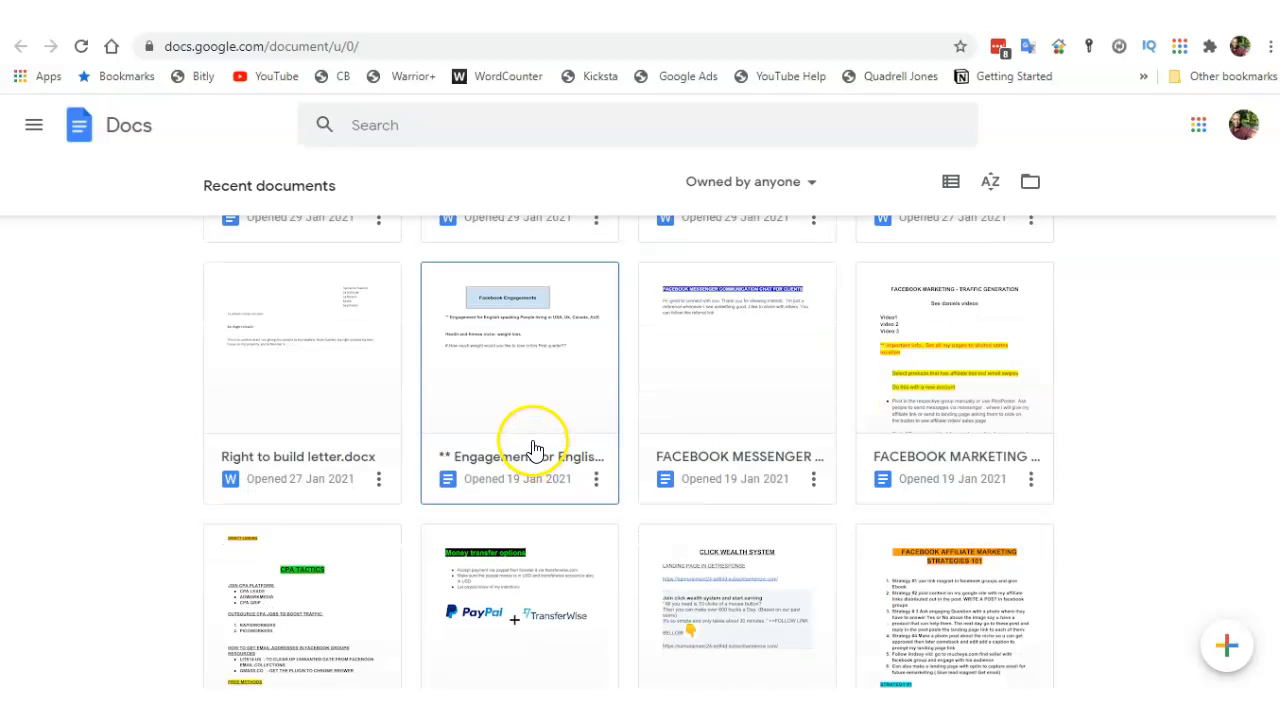
pyautogui.scroll(-6, 750, 460)
pyautogui.scroll(1, 755, 463)
pyautogui.scroll(15, 755, 463)
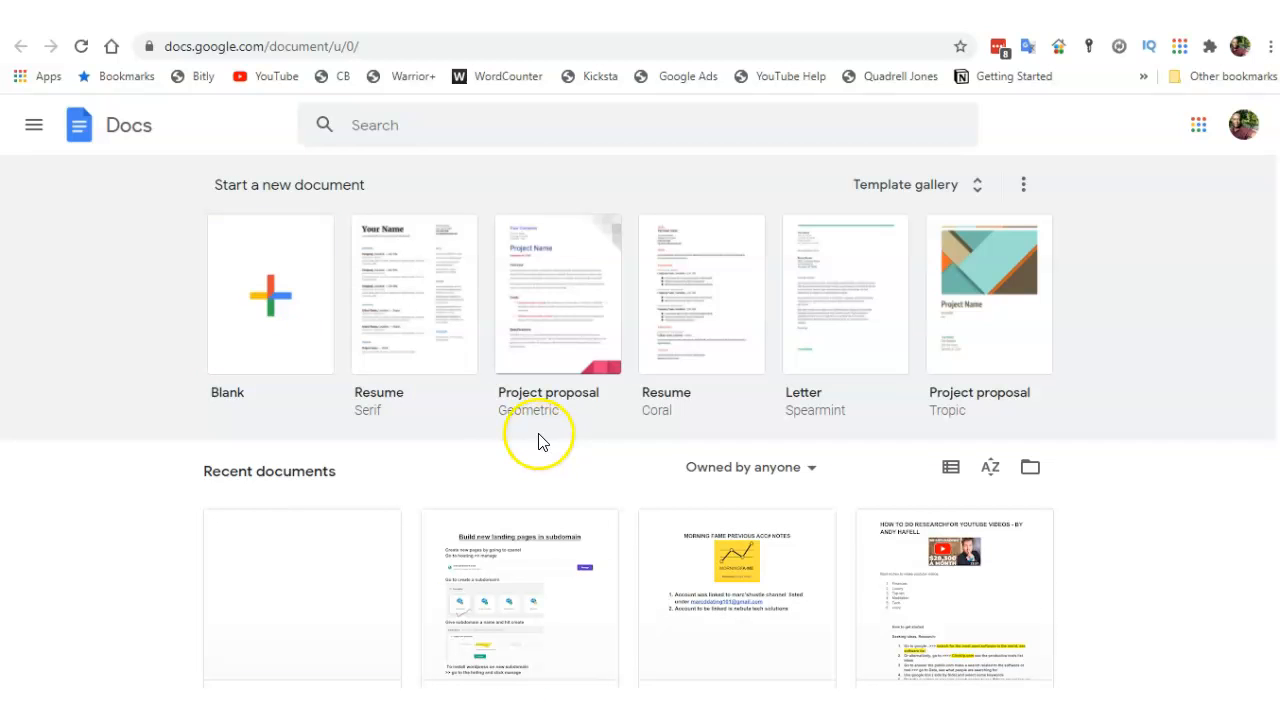
# - Create a new blank document and place the cursor in its body
pyautogui.click(256, 296)
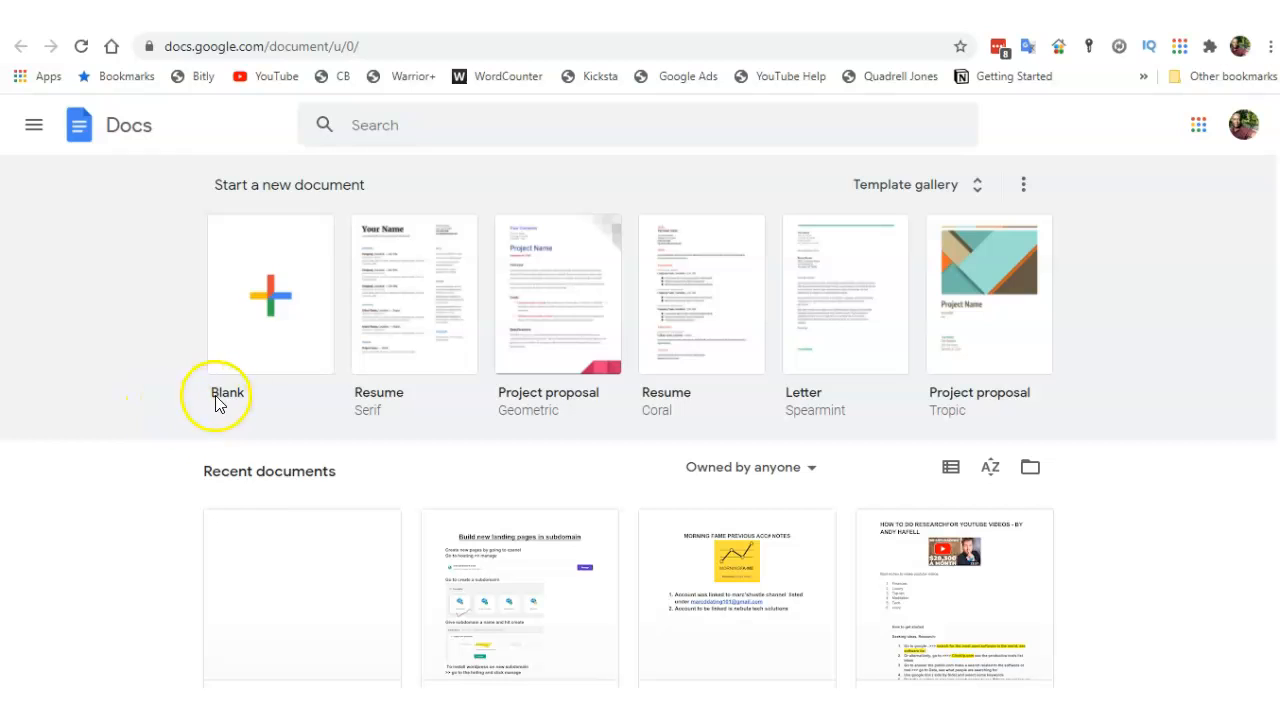
pyautogui.click(268, 306)
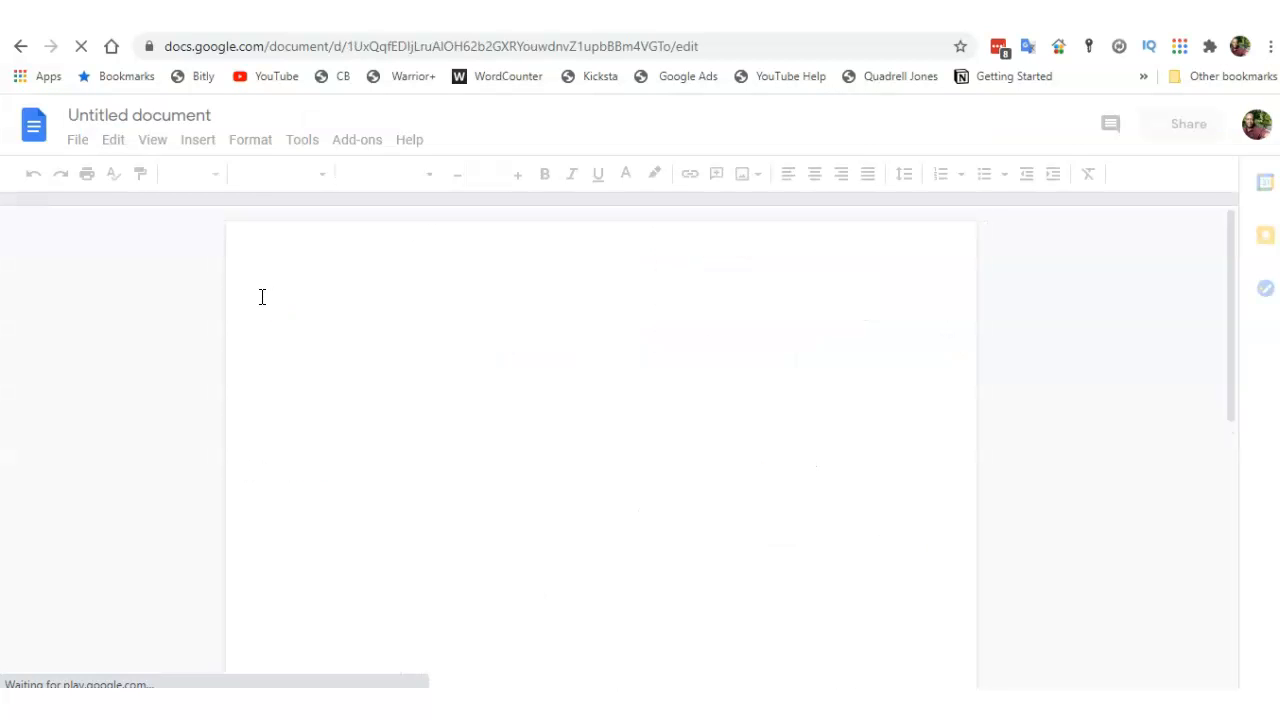
pyautogui.click(409, 320)
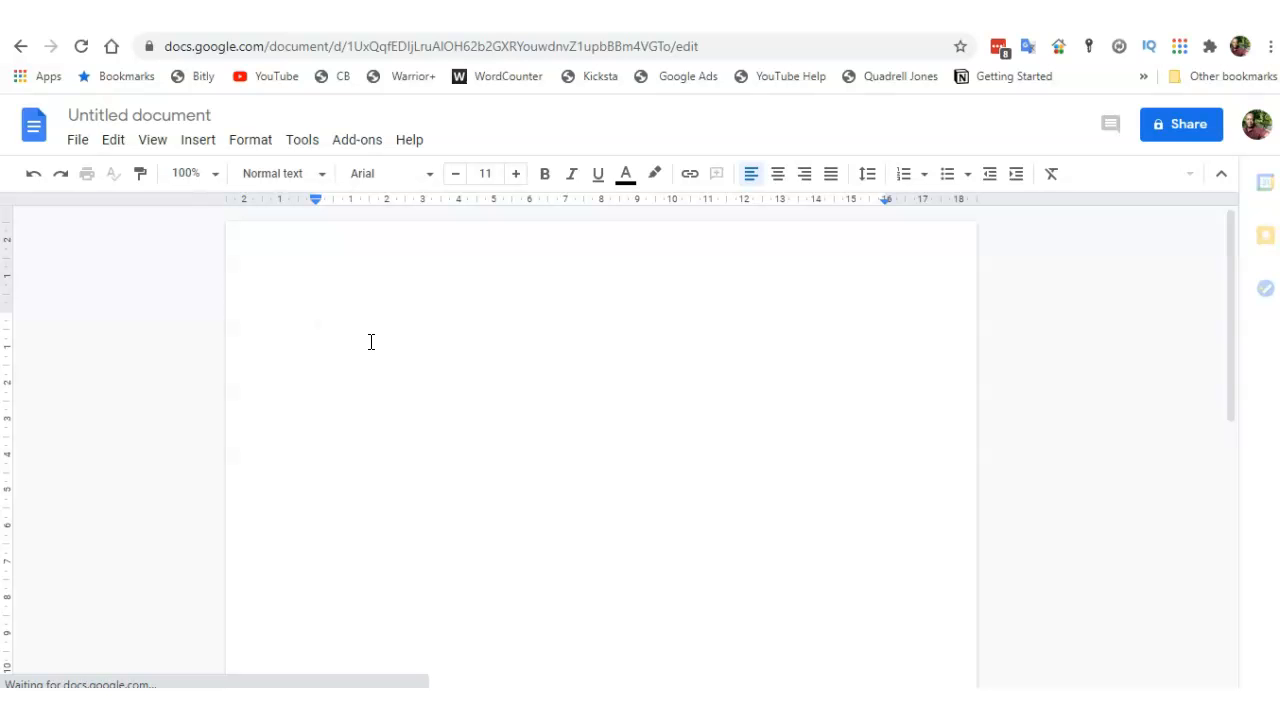
pyautogui.click(329, 327)
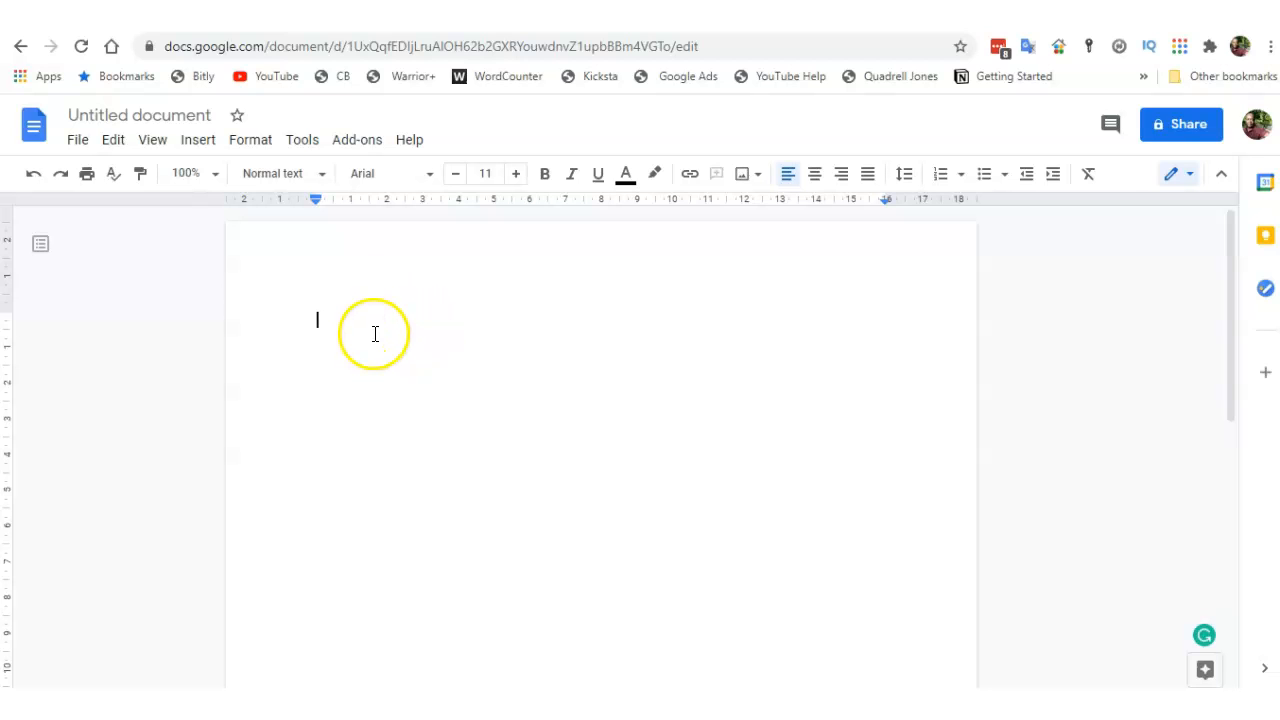
pyautogui.doubleClick(401, 301)
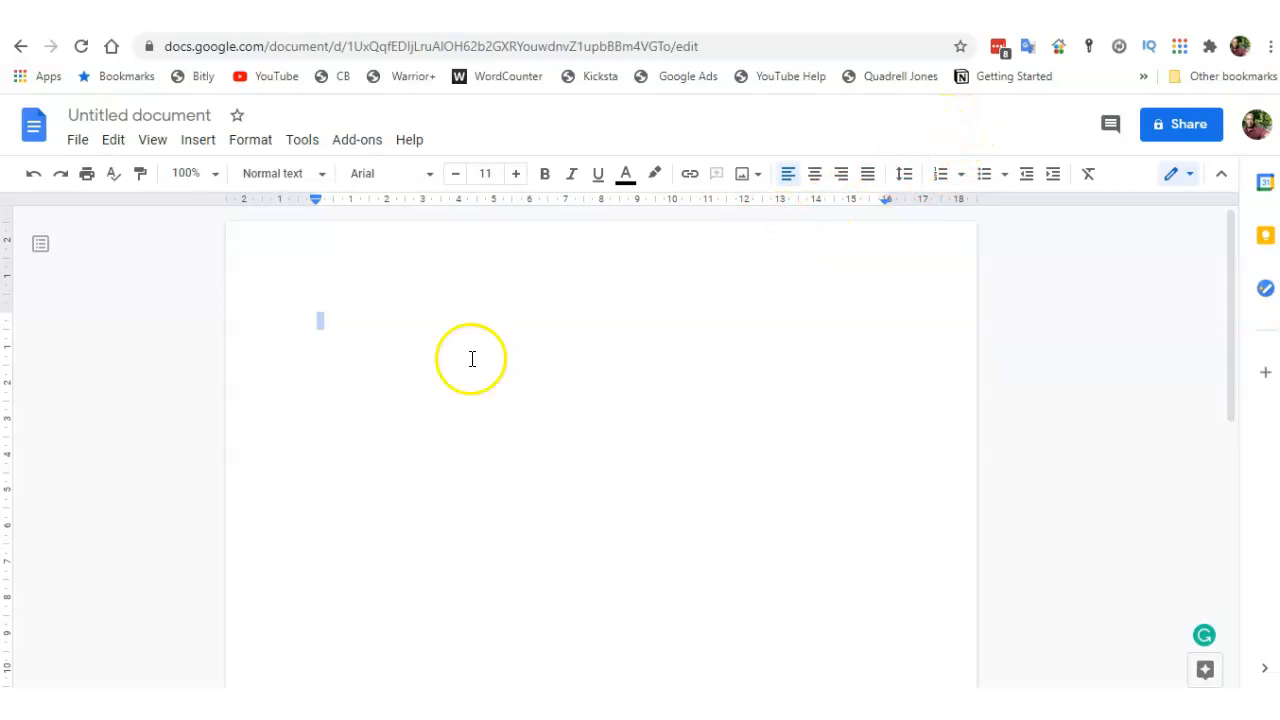
pyautogui.click(395, 335)
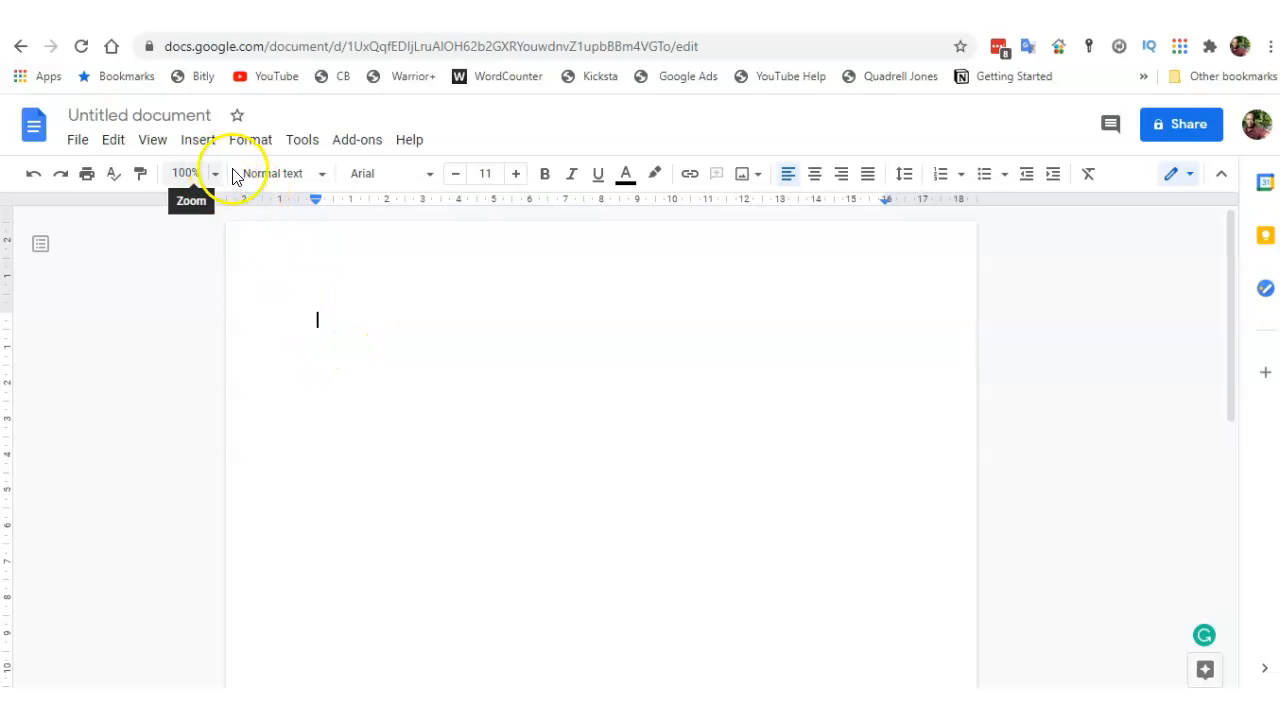
pyautogui.click(340, 305)
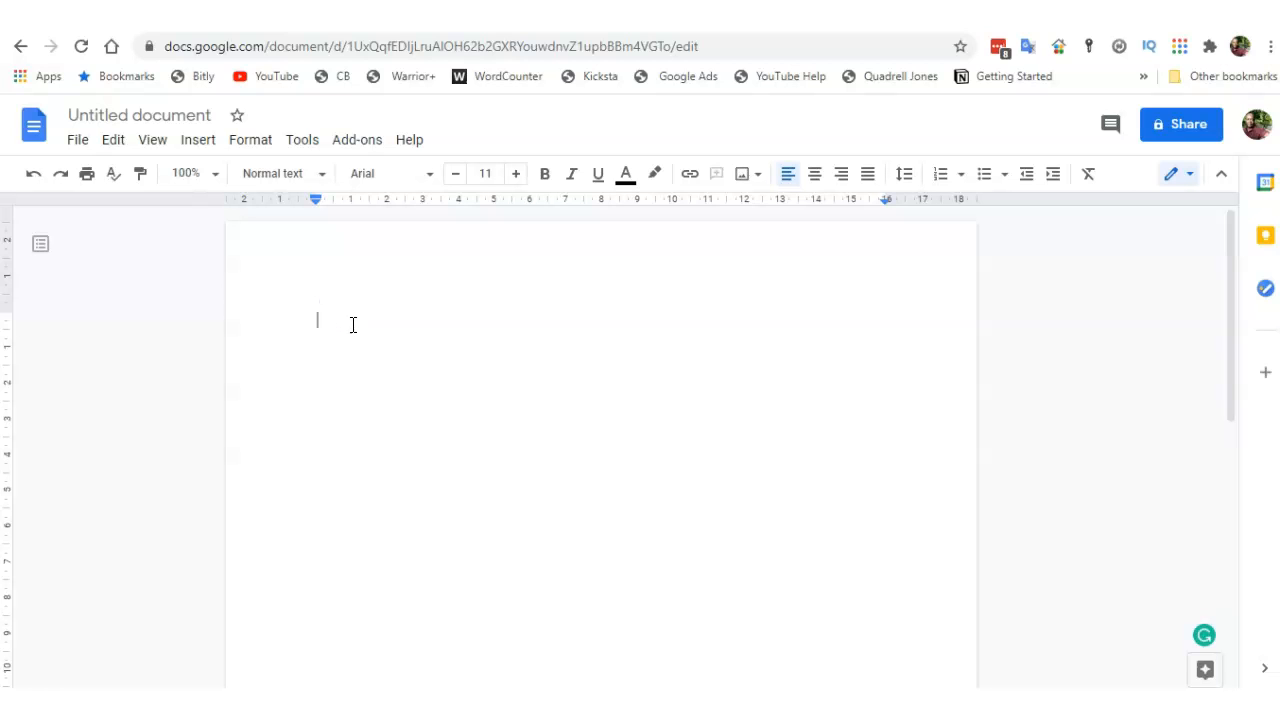
# - Try out naming the document "my first doc", clear the title, and return to the document body
pyautogui.click(192, 121)
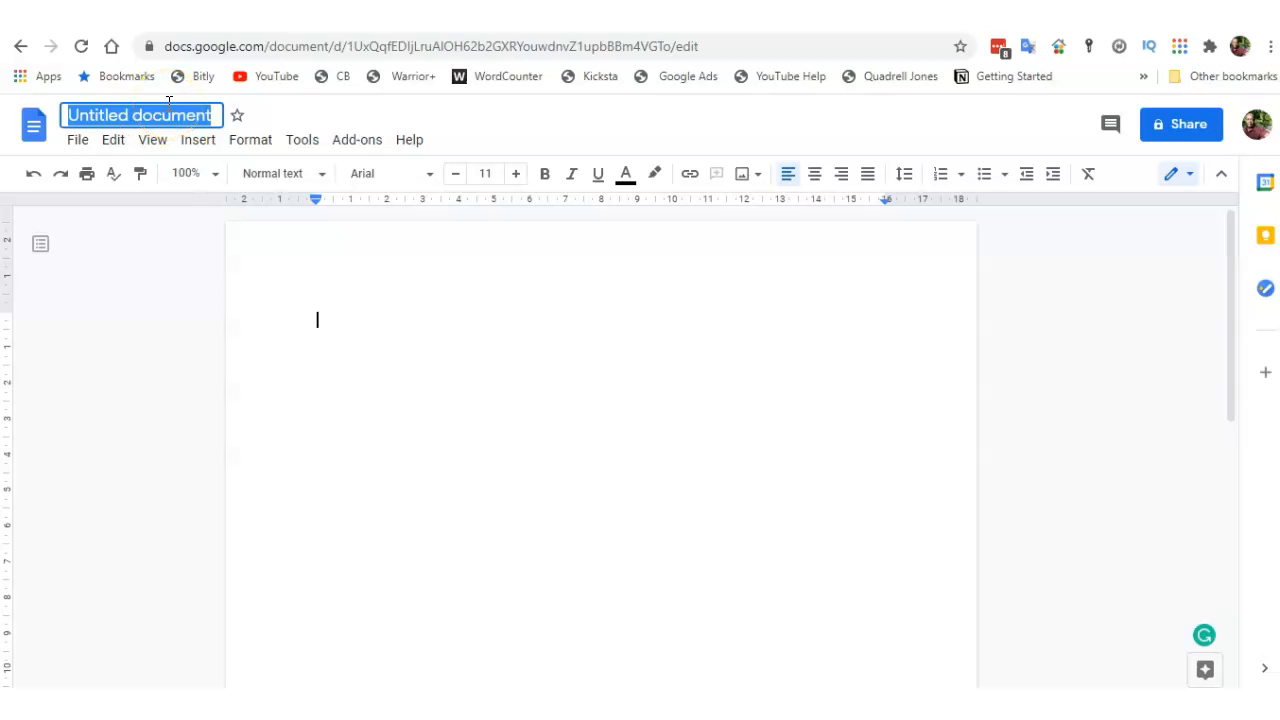
pyautogui.write('f')
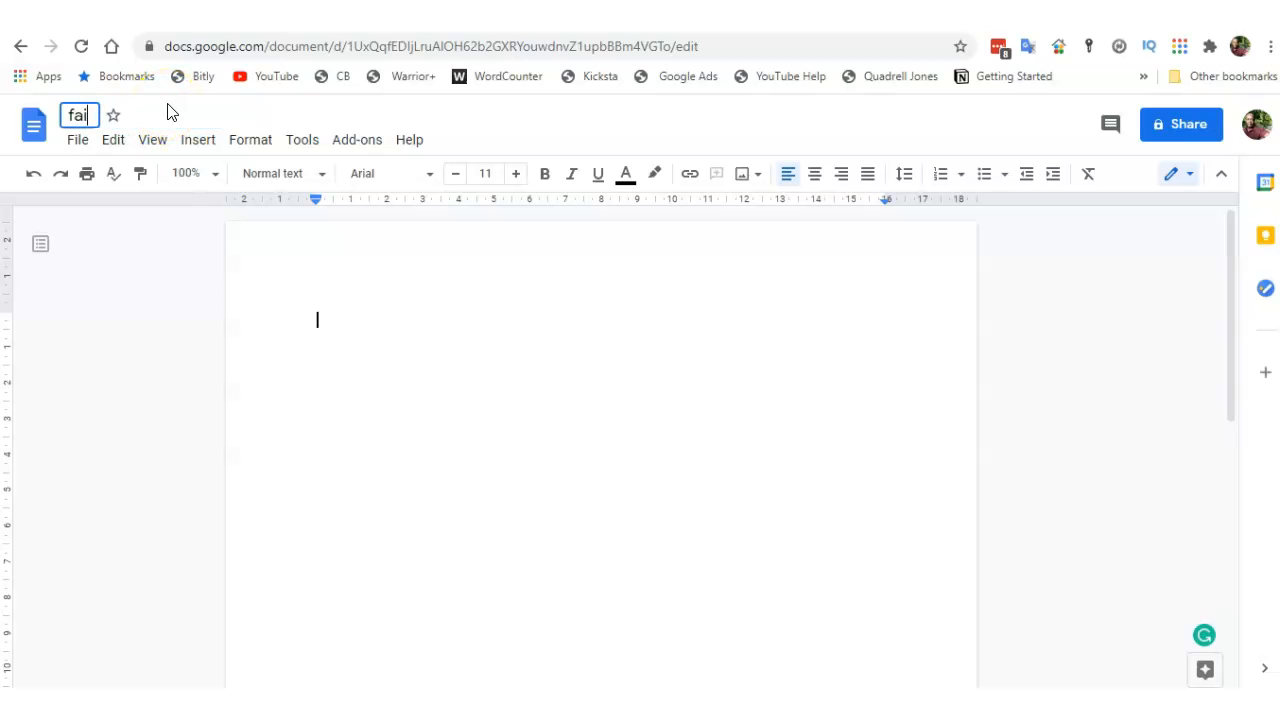
pyautogui.write('ai')
pyautogui.press('BackSpace')
pyautogui.press('BackSpace')
pyautogui.press('BackSpace')
pyautogui.write('my first doc')
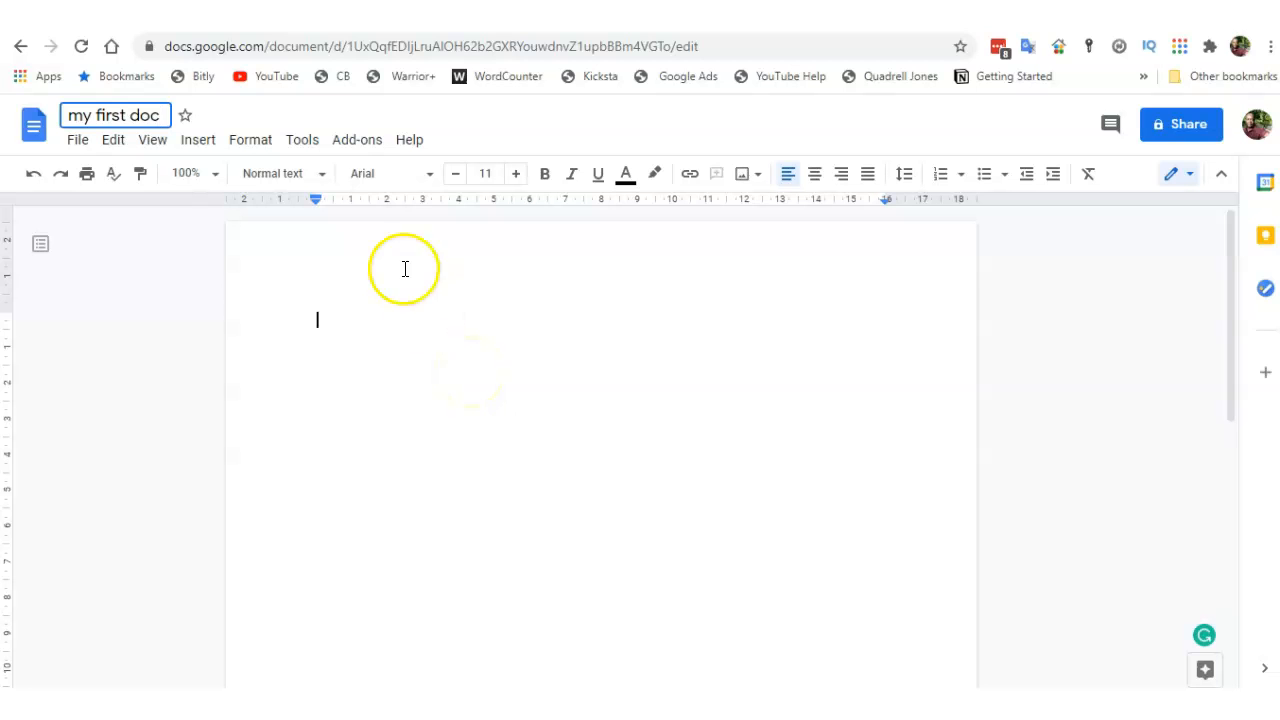
pyautogui.hotkey('ctrl', 'a')
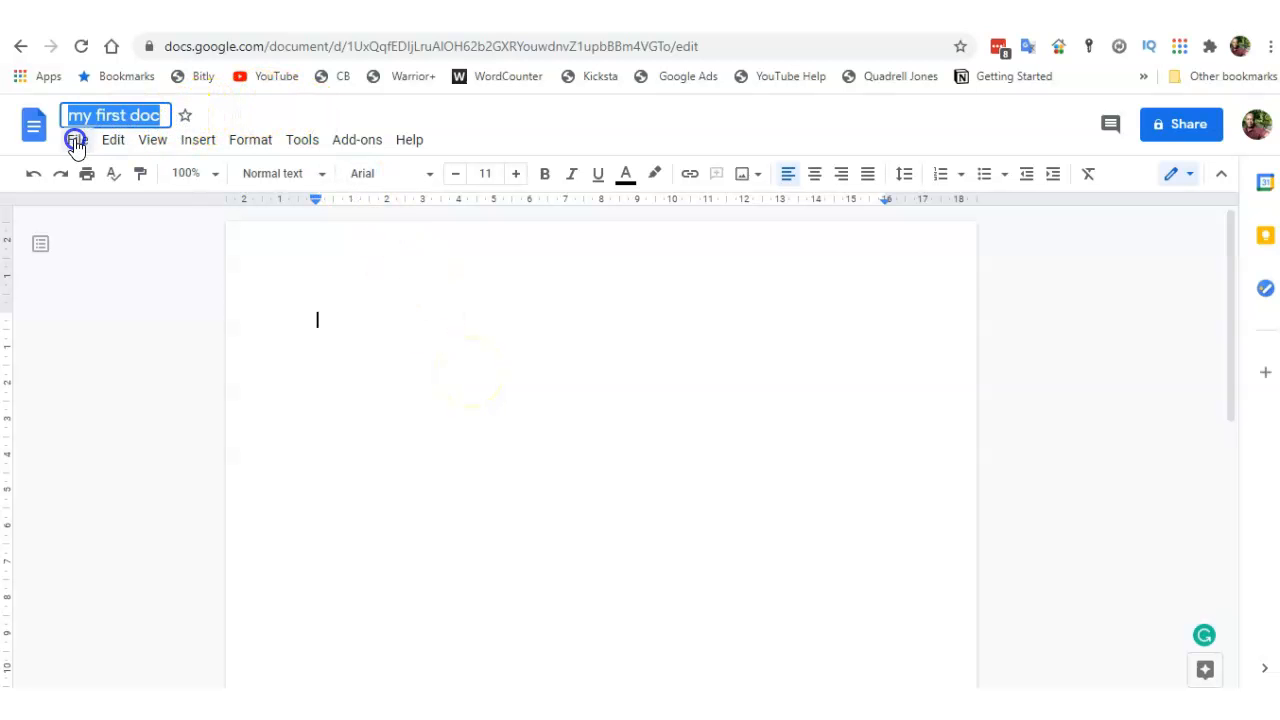
pyautogui.press('BackSpace')
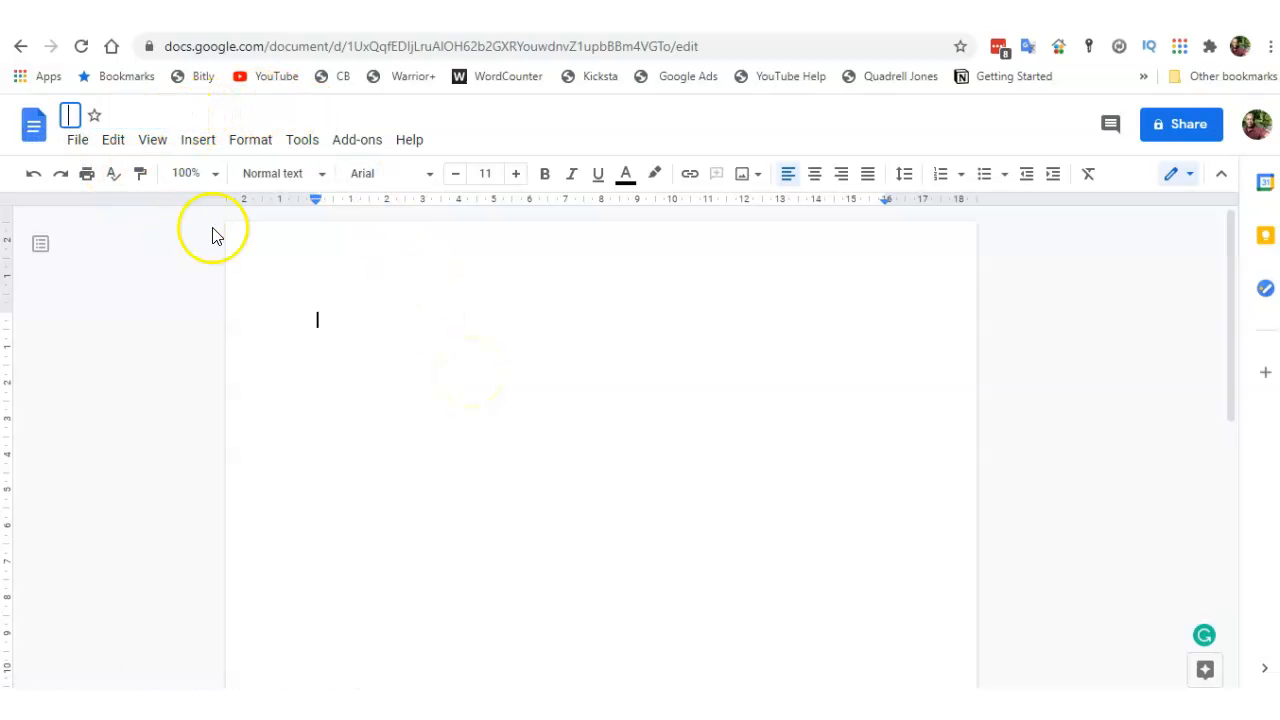
pyautogui.click(362, 286)
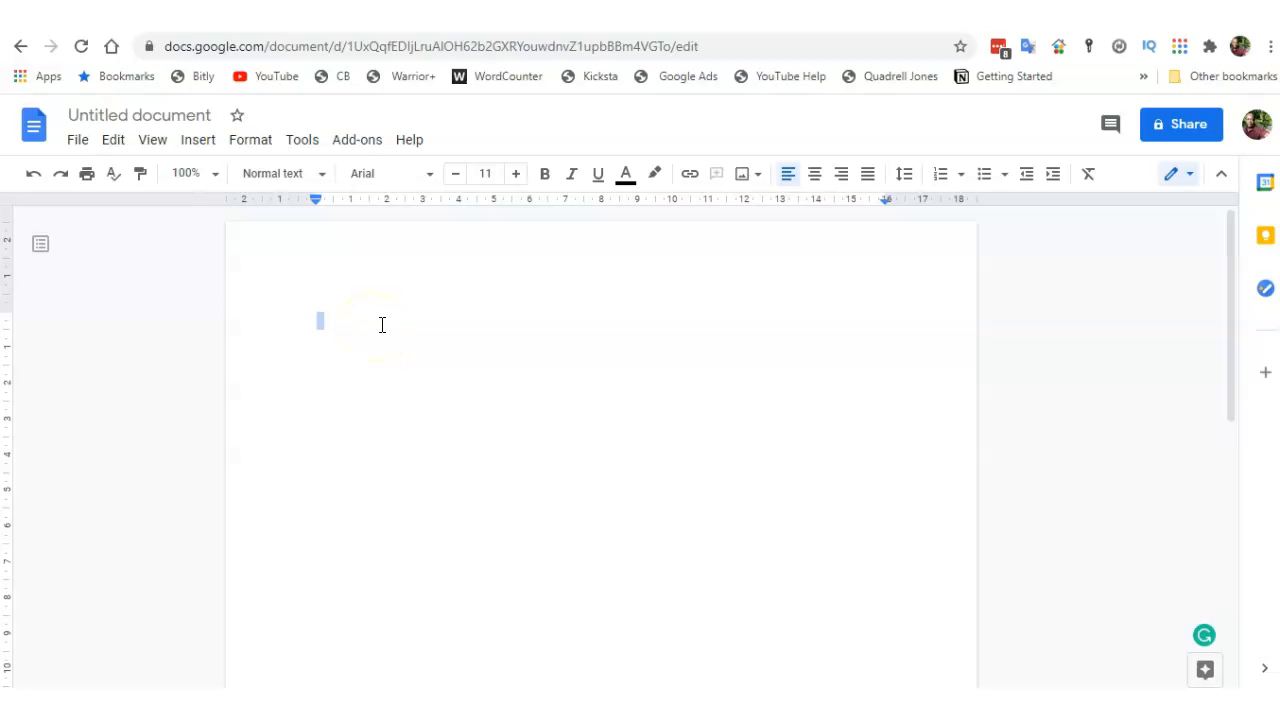
# - Enter the heading text "My first bike" in the document and make it bold
pyautogui.write('My first')
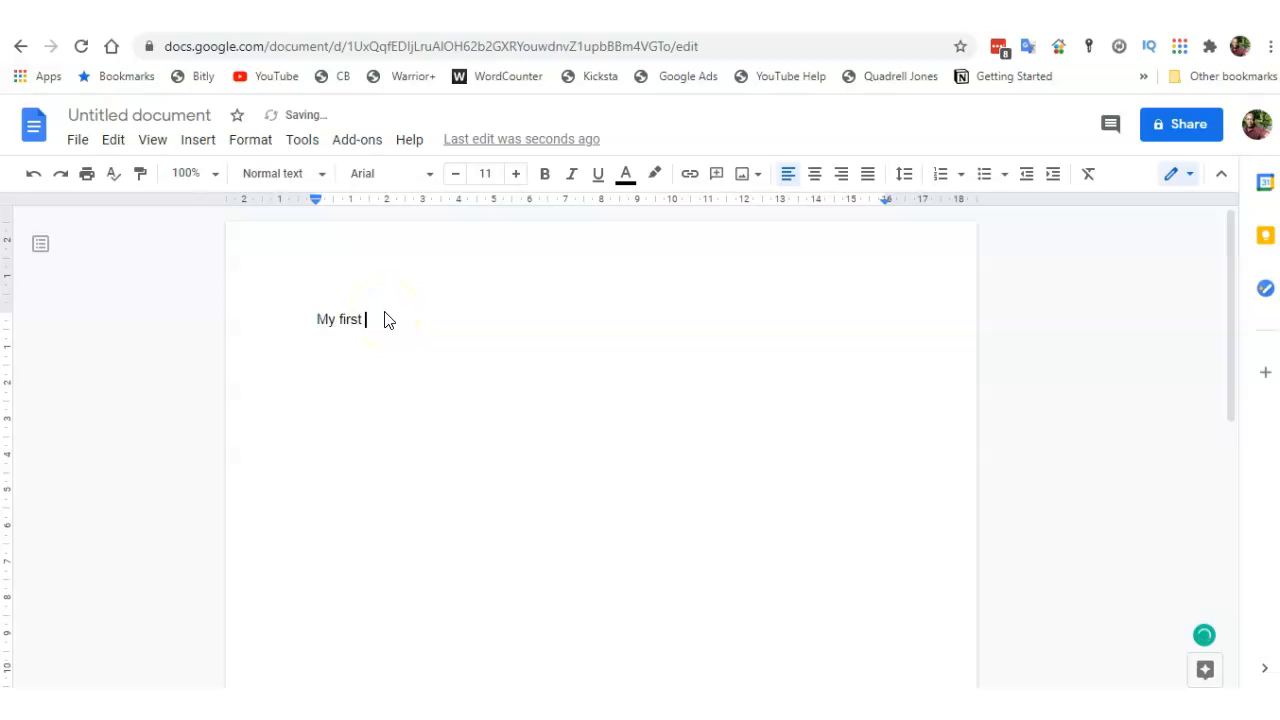
pyautogui.write(' bike')
pyautogui.moveTo(315, 319); pyautogui.dragTo(455, 302)
pyautogui.click(545, 174)
pyautogui.click(545, 174)
pyautogui.click(545, 174)
# - Set the heading's font size to 21 and centre it on the page
pyautogui.click(515, 174)
pyautogui.click(515, 174)
pyautogui.click(515, 174)
pyautogui.click(515, 174)
pyautogui.click(515, 174)
pyautogui.click(515, 174)
pyautogui.click(515, 174)
pyautogui.click(515, 174)
pyautogui.click(515, 174)
pyautogui.click(515, 174)
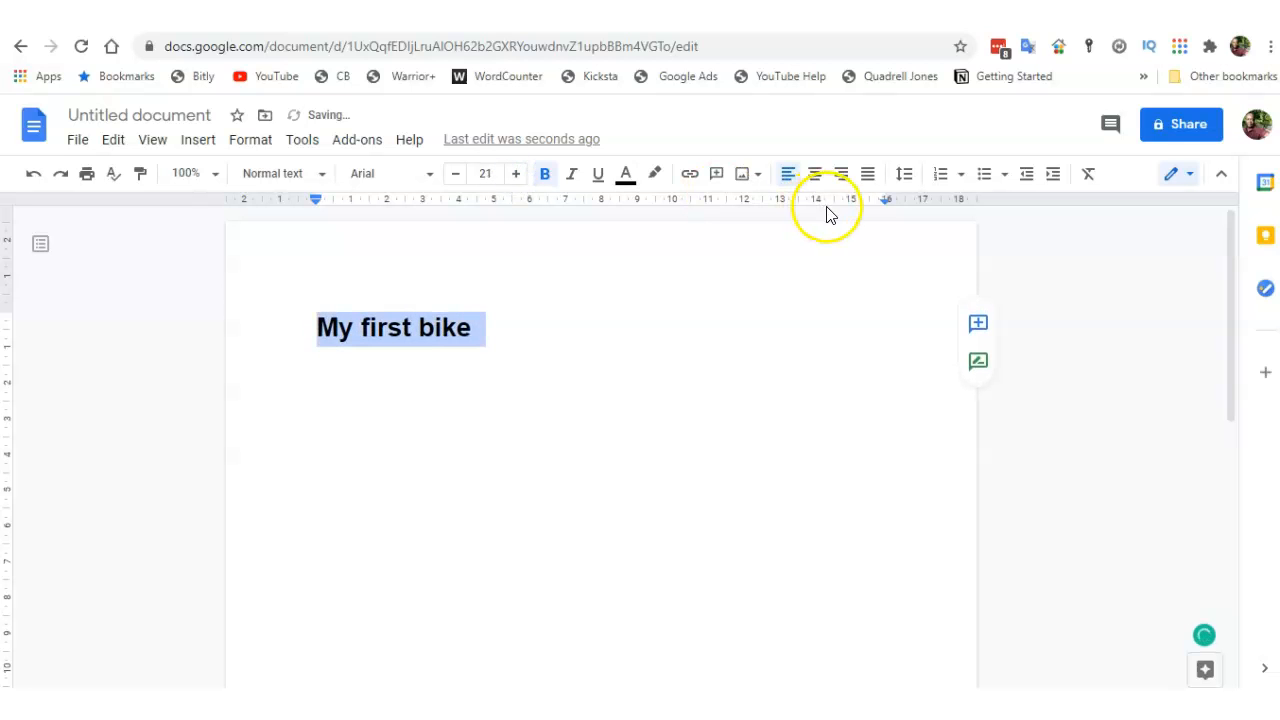
pyautogui.click(815, 174)
# - Start a left-aligned numbered list on the line below the heading
pyautogui.click(770, 318)
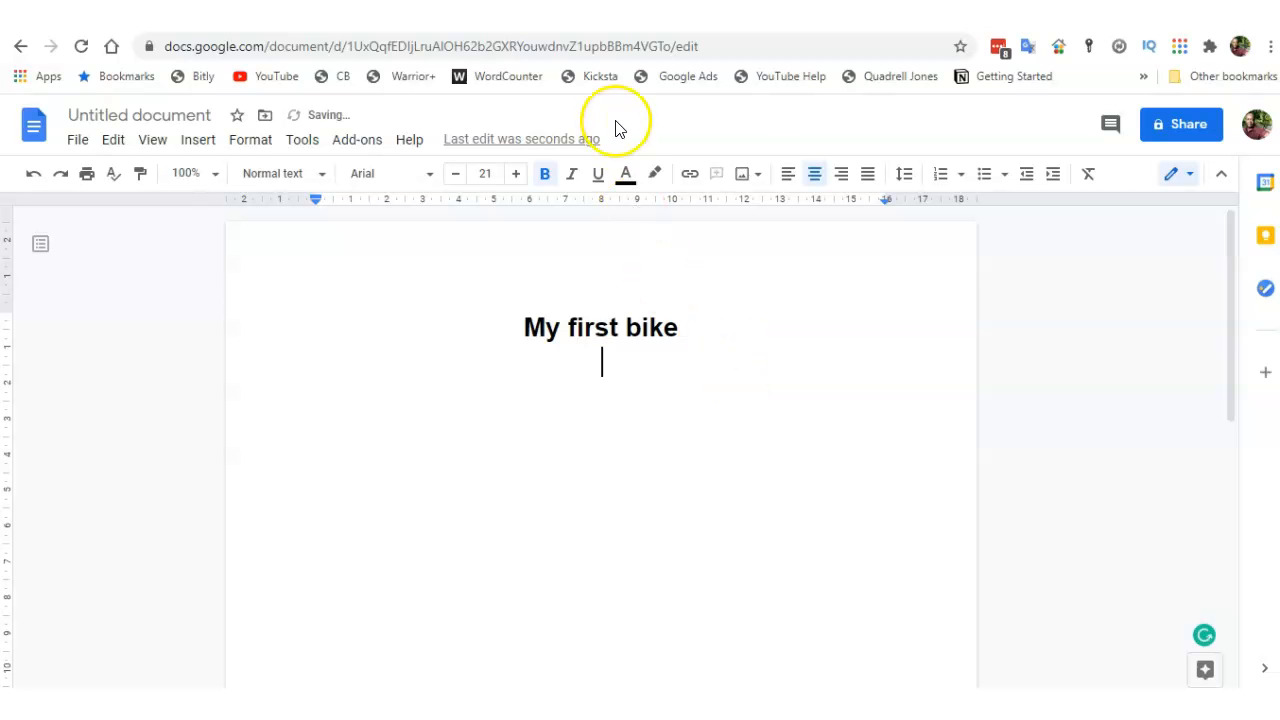
pyautogui.click(788, 175)
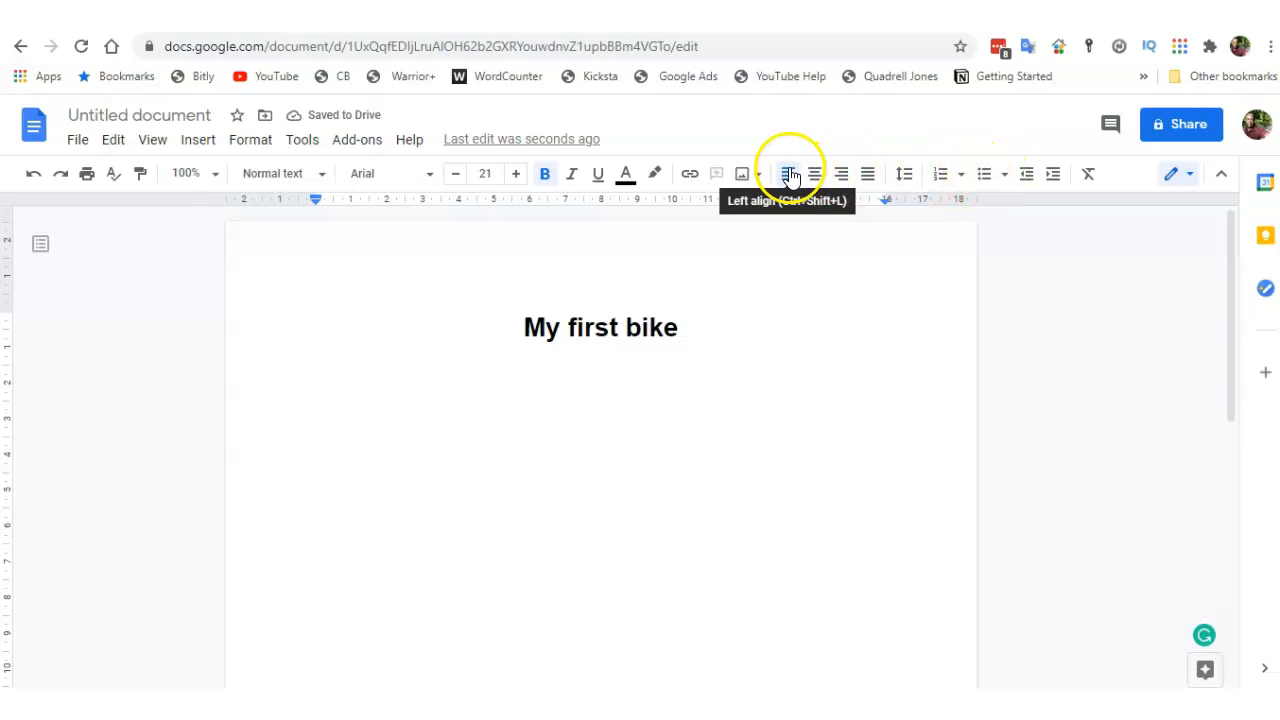
pyautogui.click(946, 176)
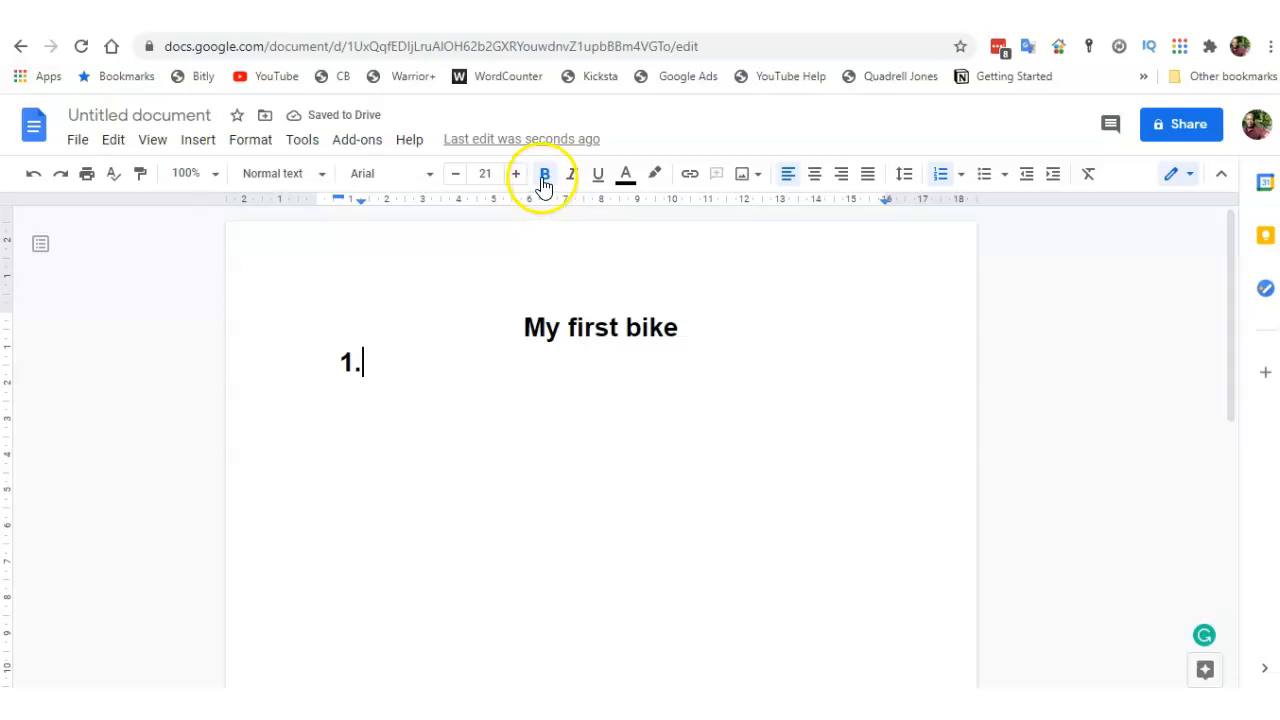
# - Look through the available fonts and their weight variants, and close the list without choosing one
pyautogui.click(423, 175)
pyautogui.scroll(-3, 484, 360)
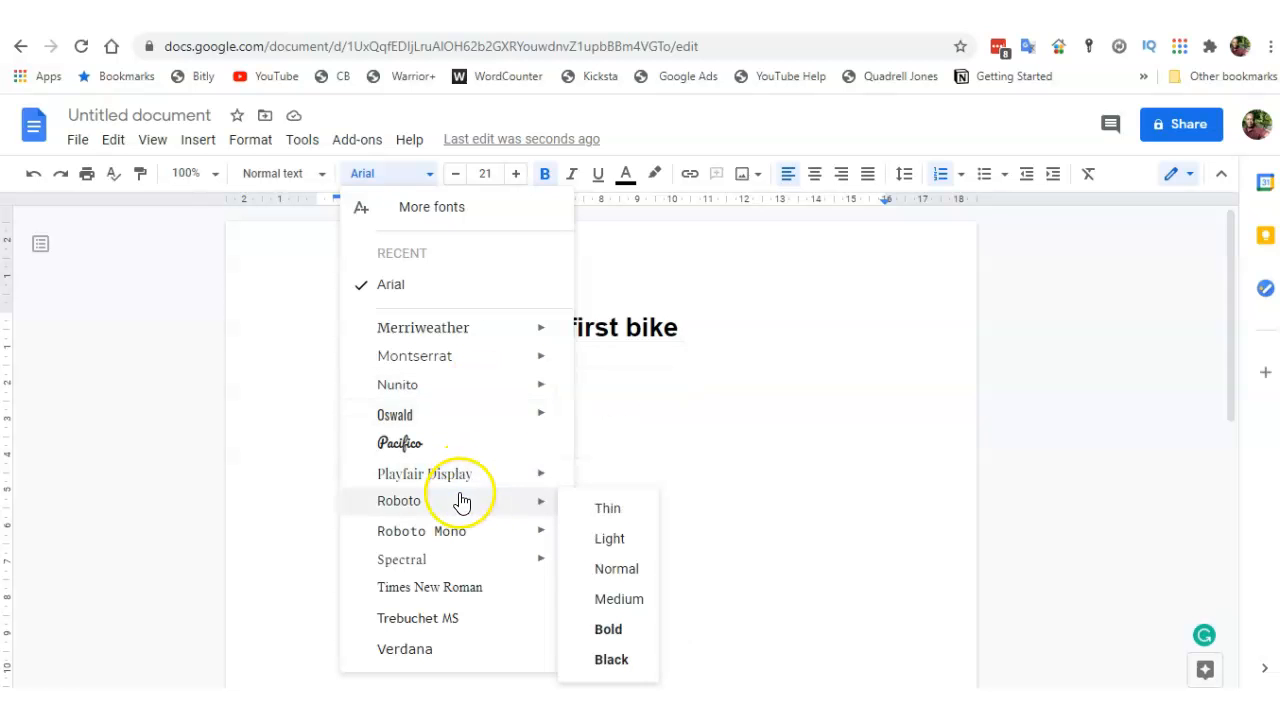
pyautogui.moveTo(484, 531)
pyautogui.click(788, 330)
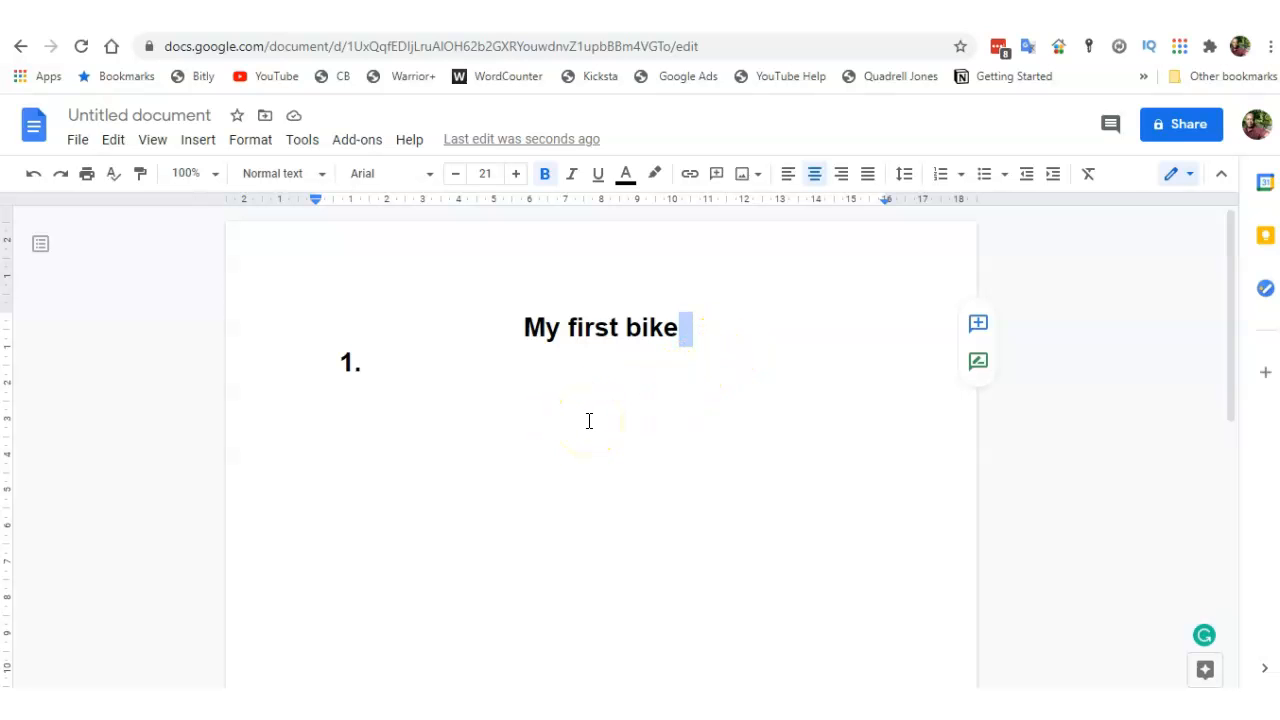
# - Name the document "My first bike" and return to the document body
pyautogui.click(184, 115)
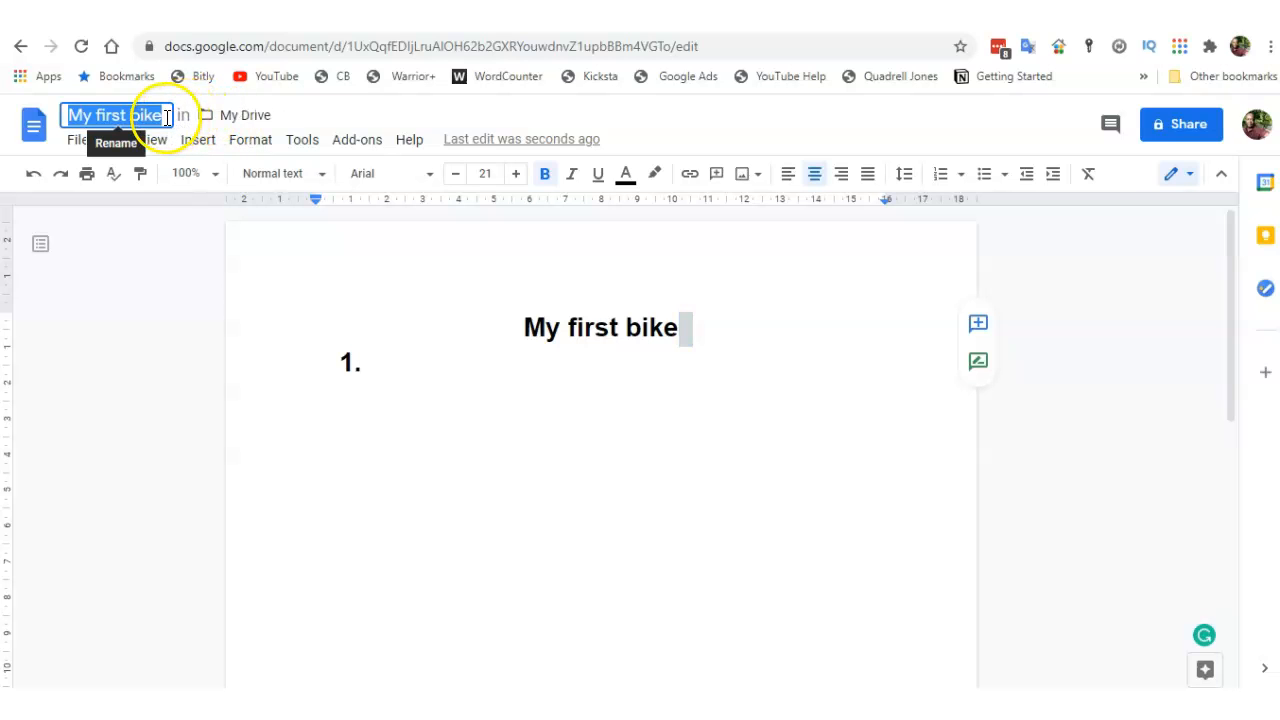
pyautogui.click(167, 116)
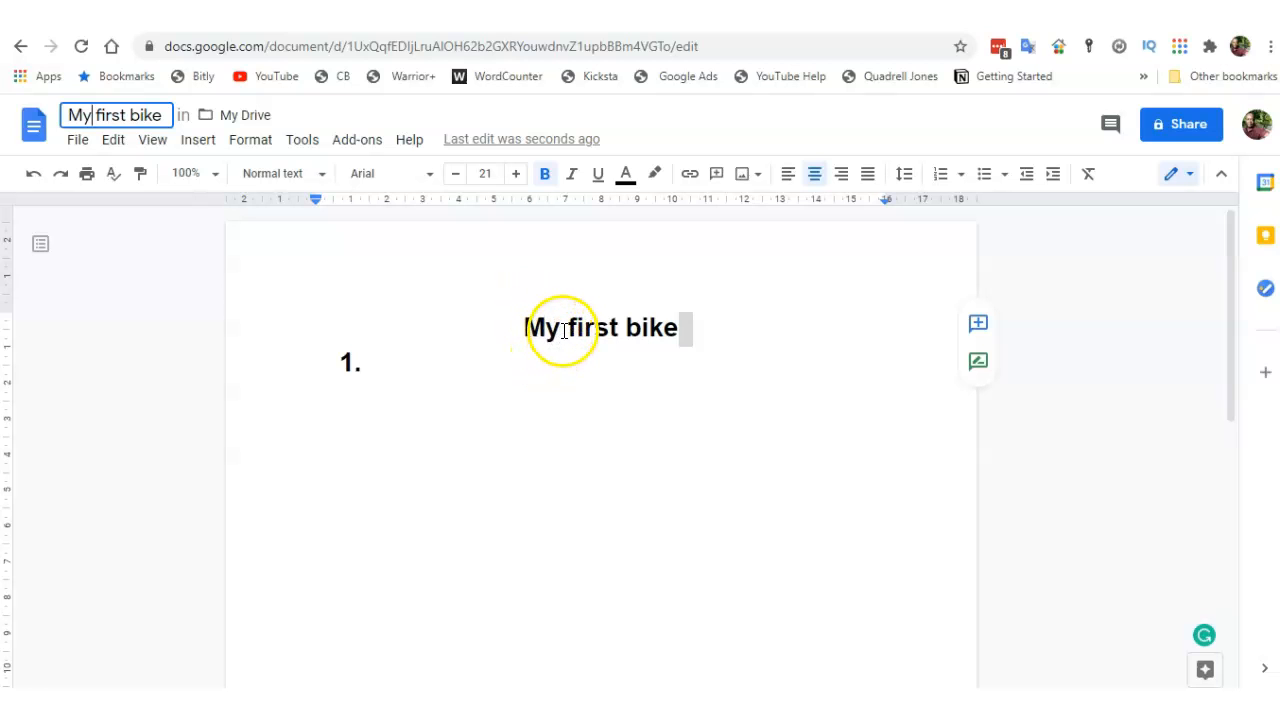
pyautogui.click(468, 328)
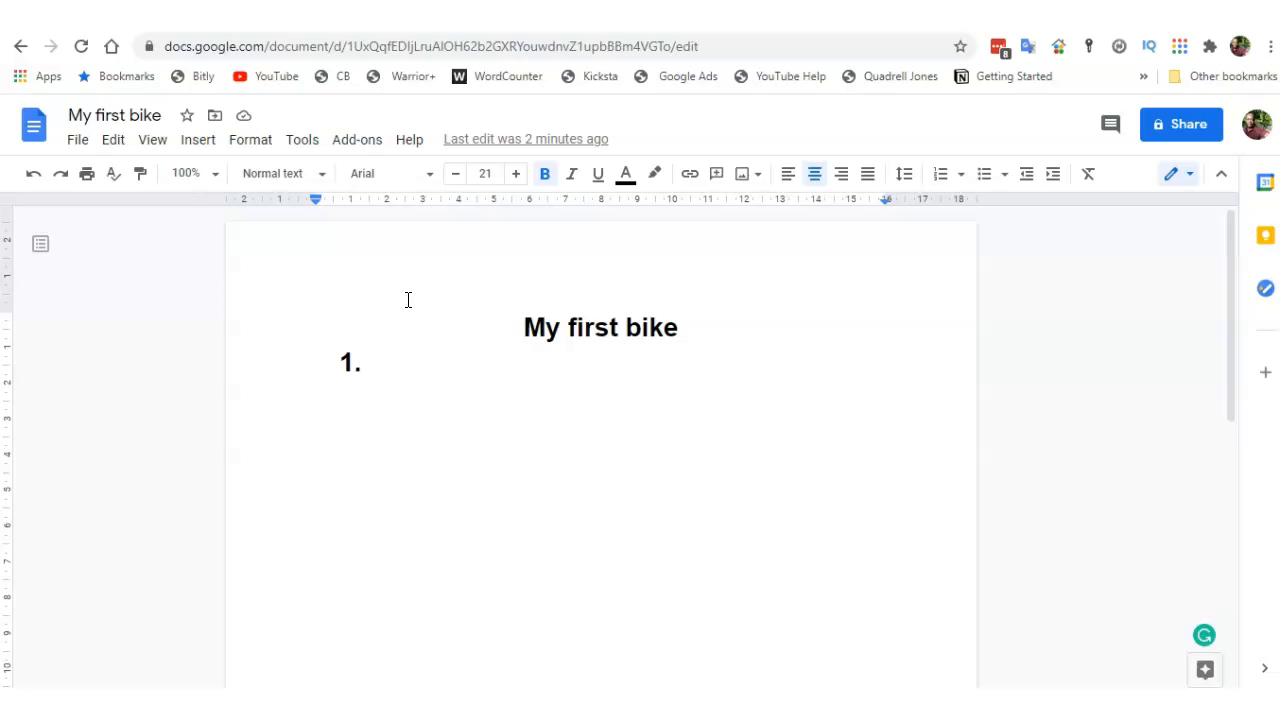
pyautogui.click(412, 302)
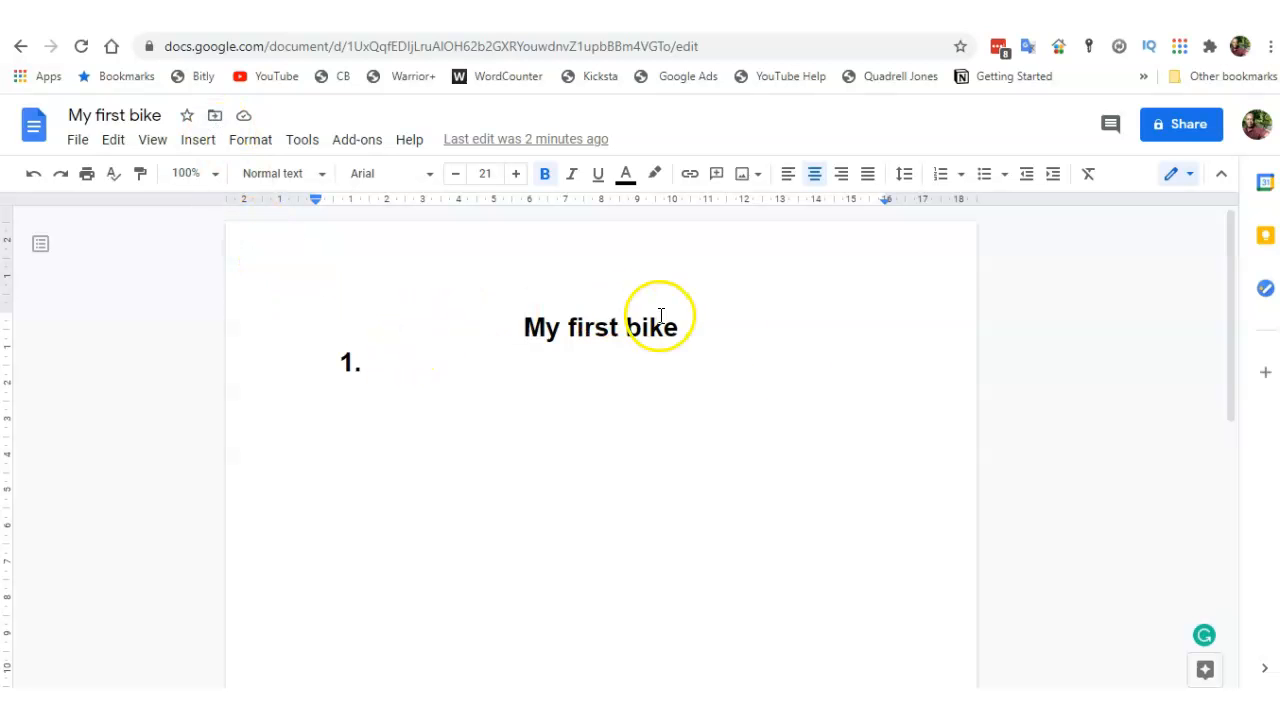
# - Open the link form on the numbered line to view its text and link fields, and close it without adding a link
pyautogui.doubleClick(705, 343)
pyautogui.click(509, 368)
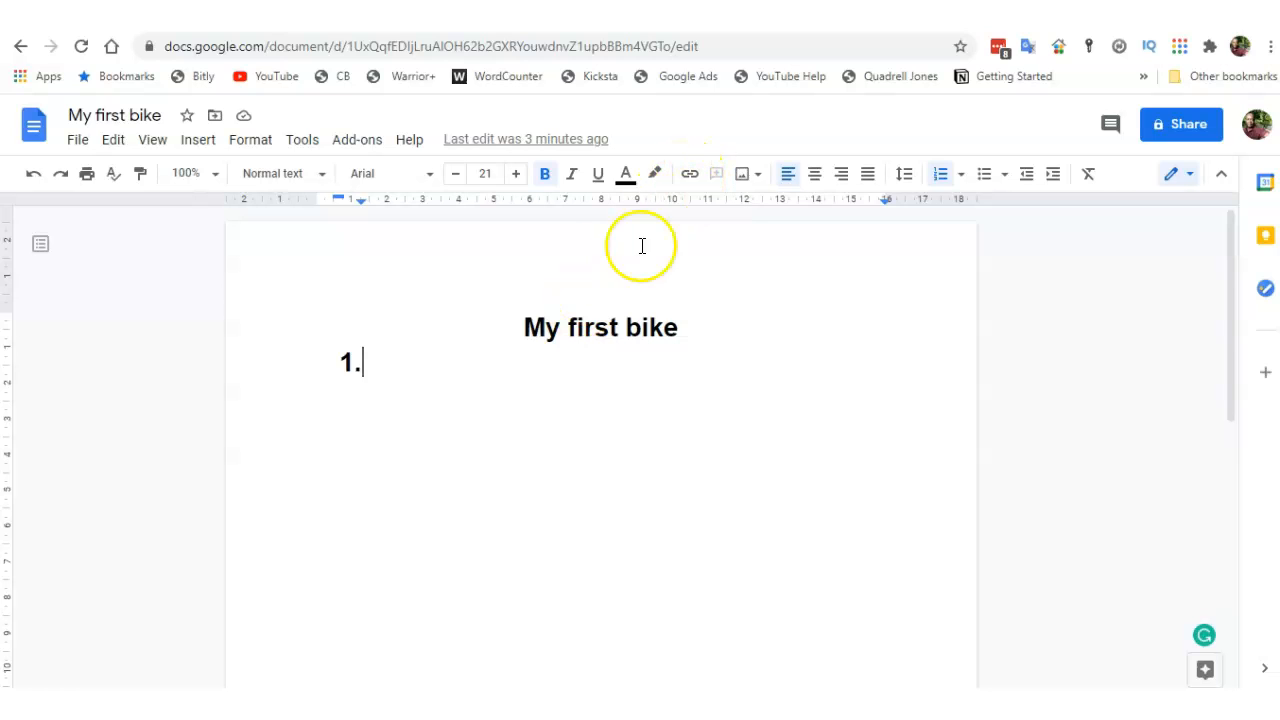
pyautogui.click(690, 176)
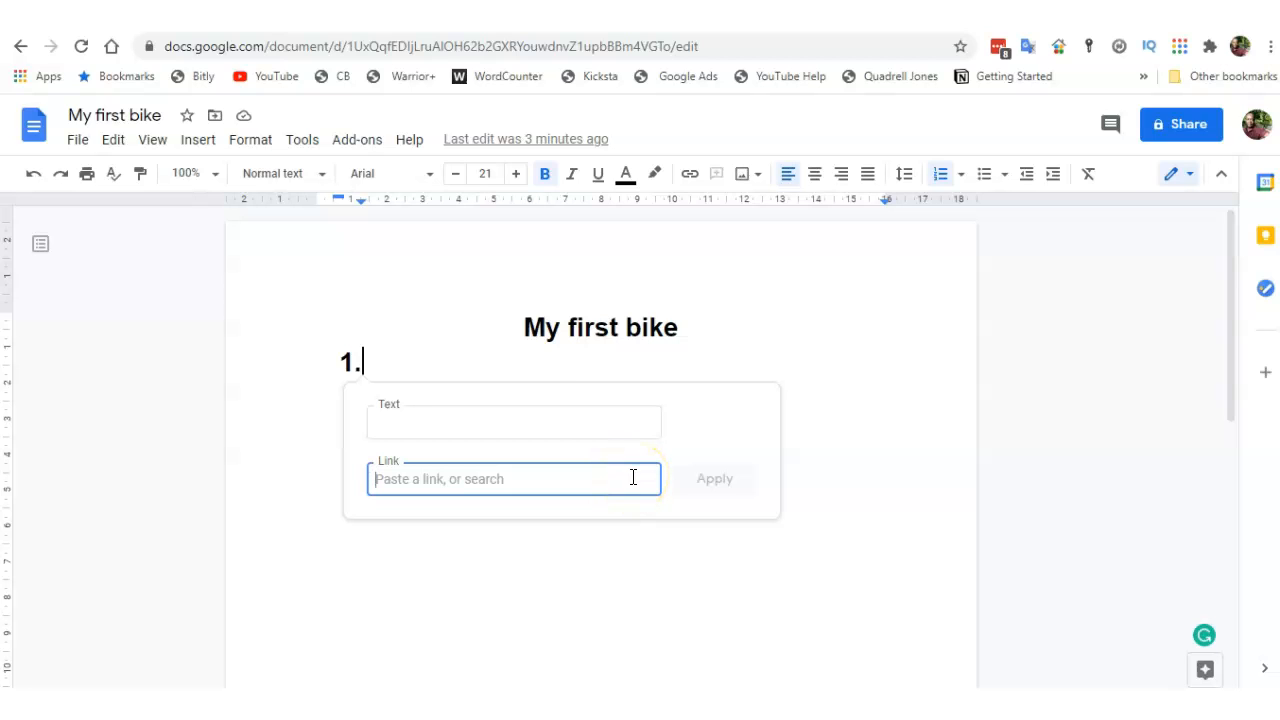
pyautogui.click(506, 362)
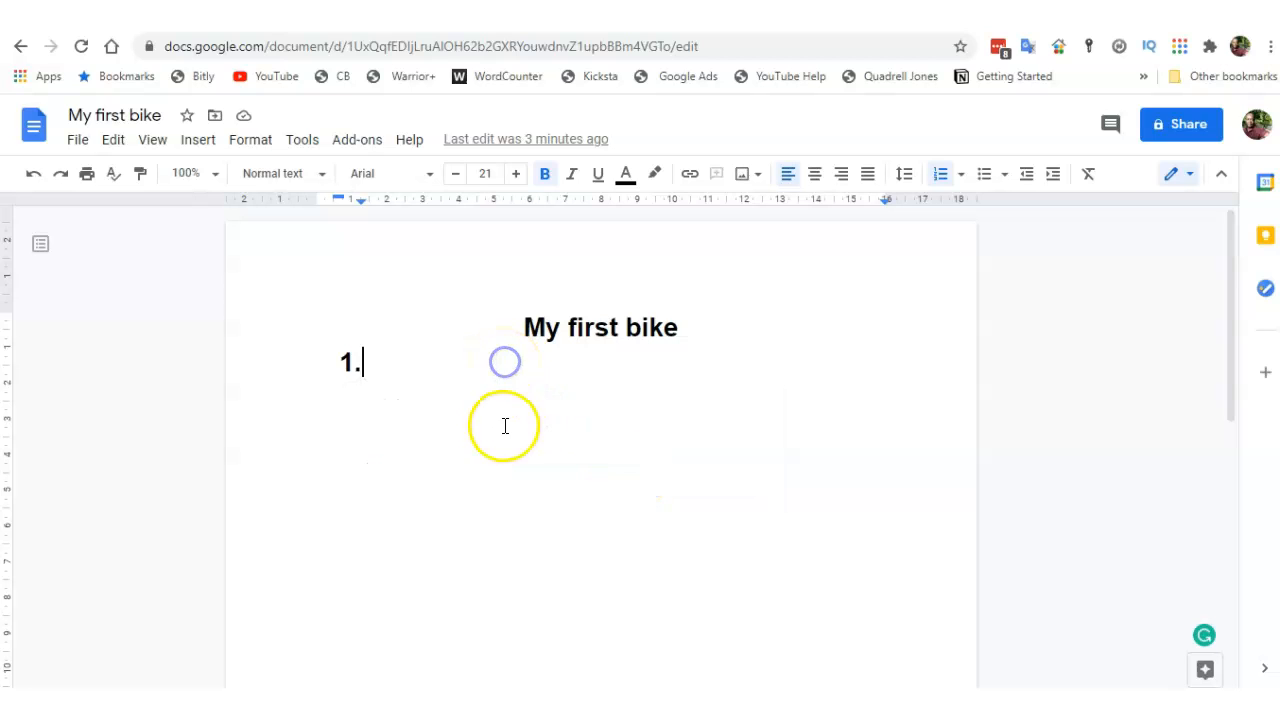
# - Insert the image pexels-nappy-936075 from the computer's Downloads folder at the numbered line
pyautogui.click(754, 179)
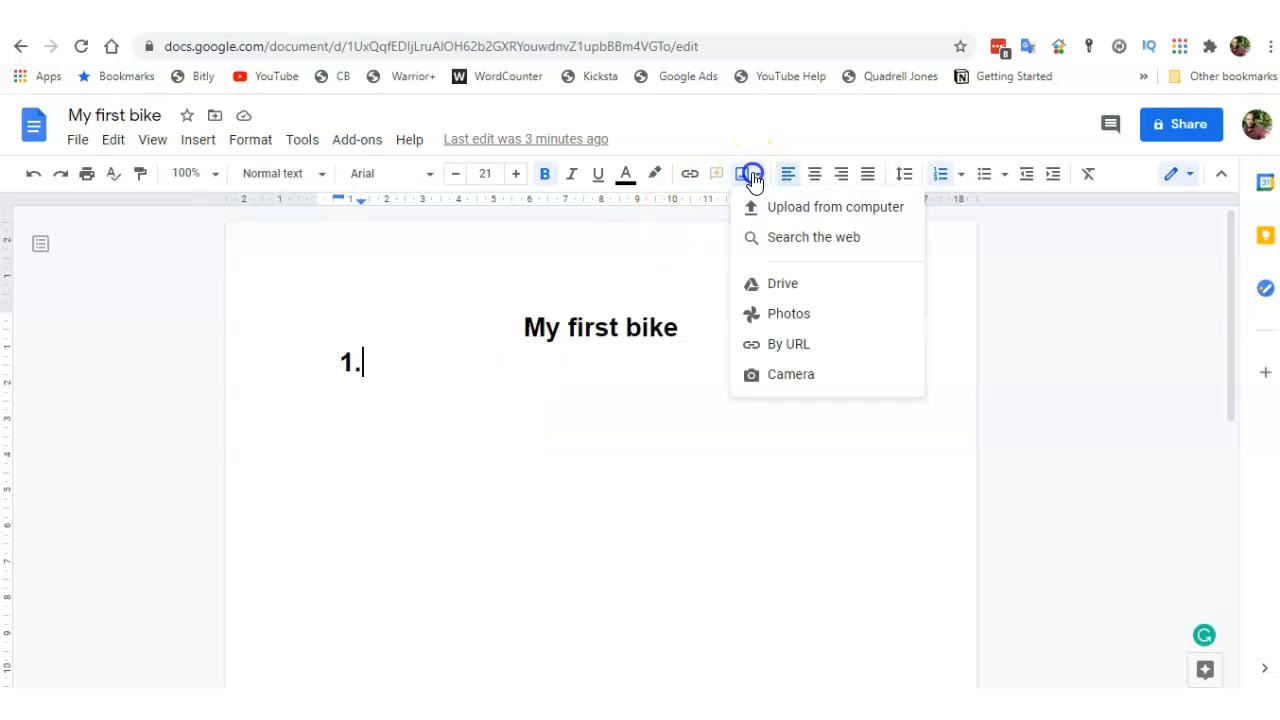
pyautogui.click(752, 130)
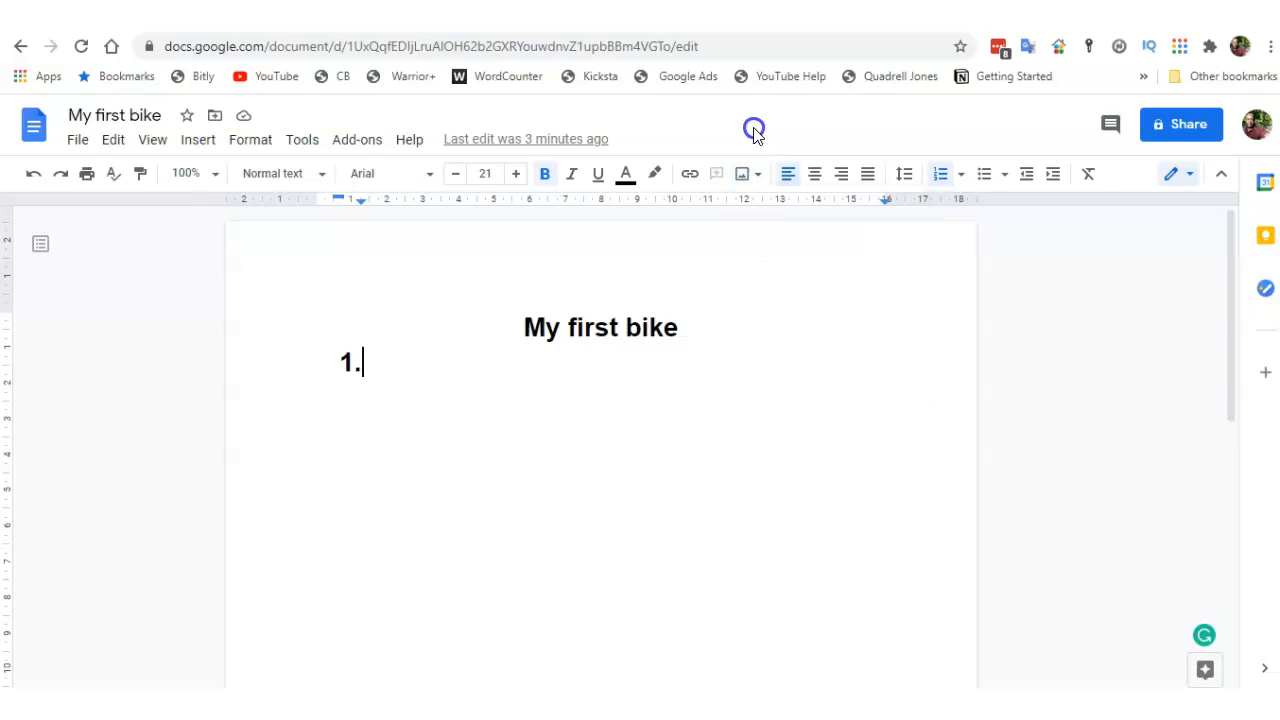
pyautogui.click(745, 180)
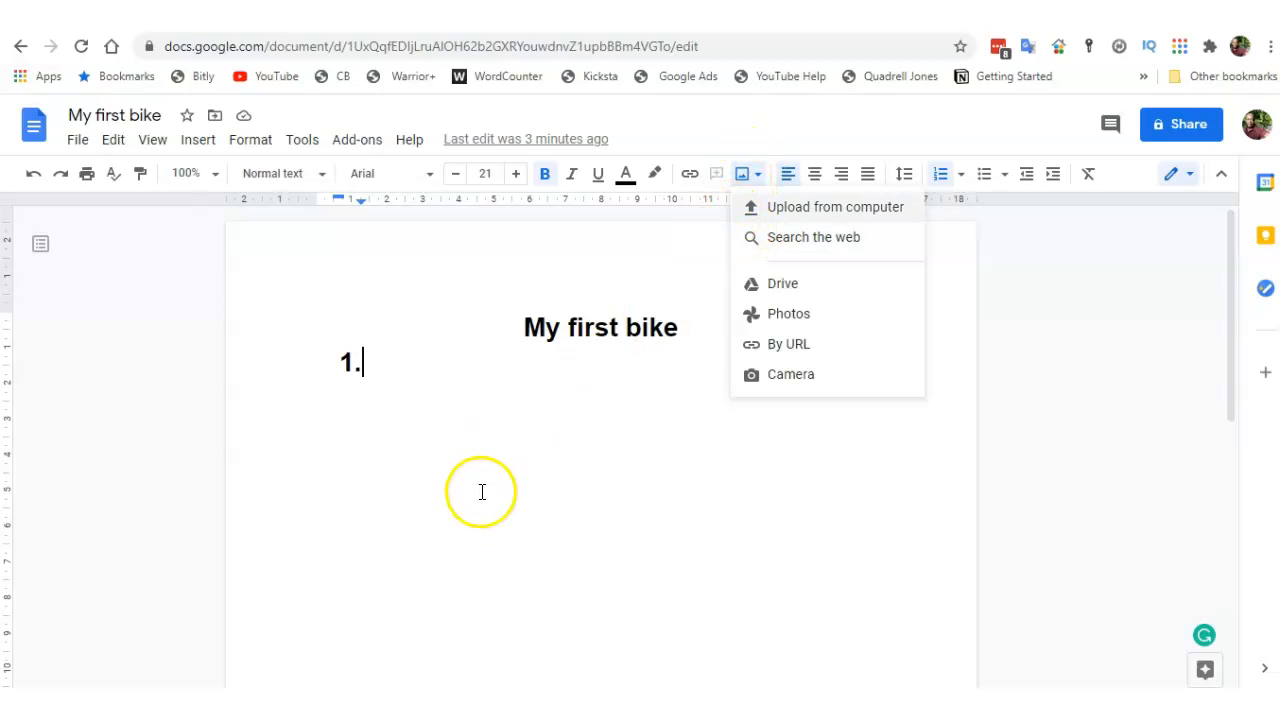
pyautogui.click(847, 210)
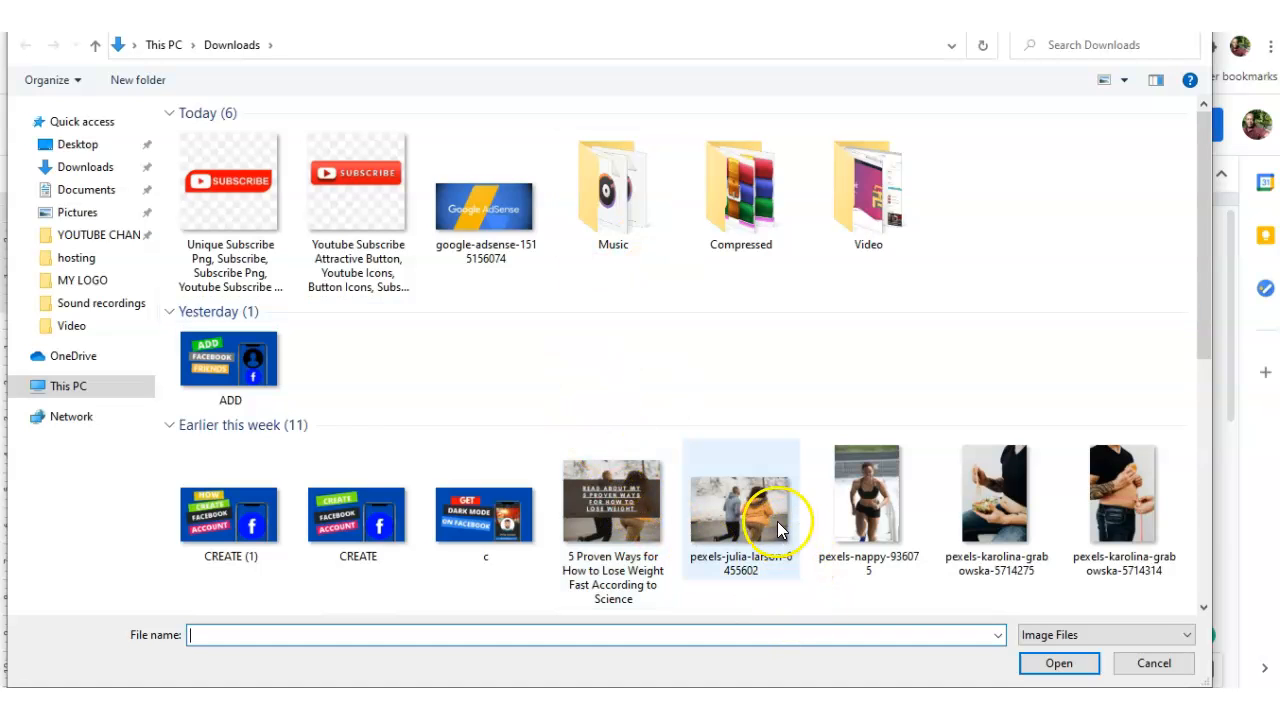
pyautogui.click(854, 501)
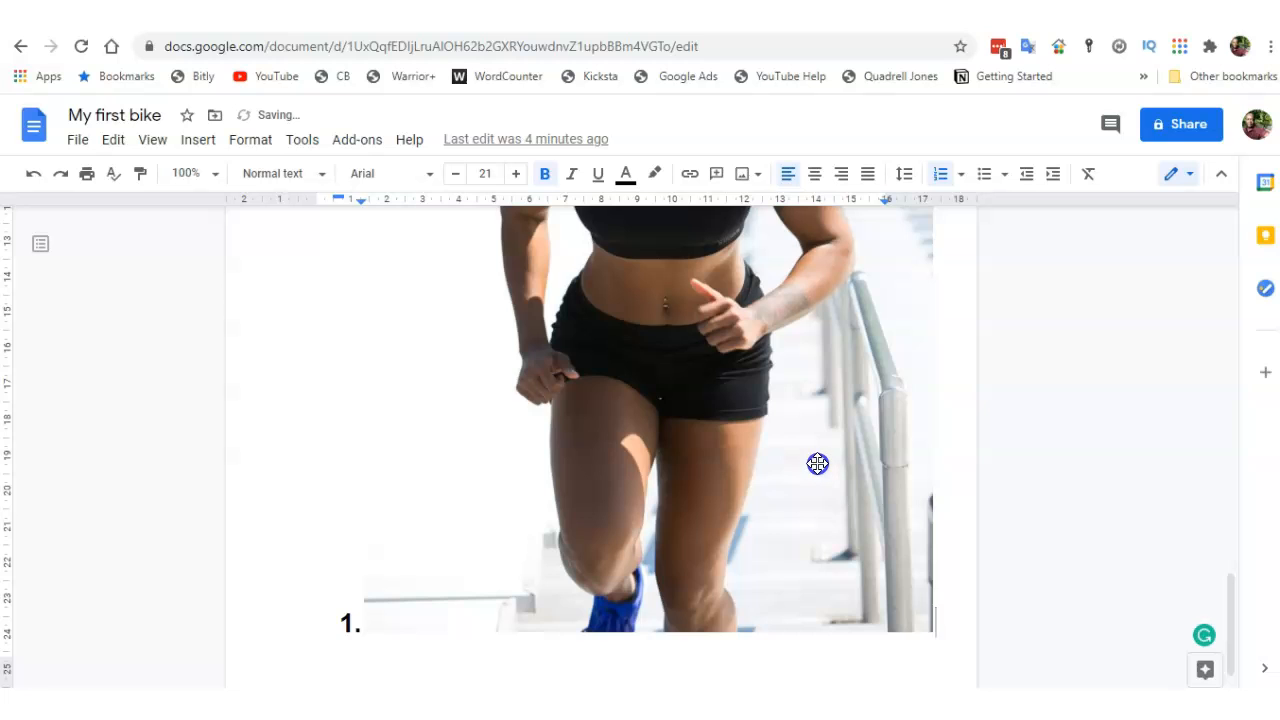
# - Shrink the inserted photo proportionally from its lower-right corner to about 10 cm wide
pyautogui.scroll(3, 818, 463)
pyautogui.scroll(3, 816, 460)
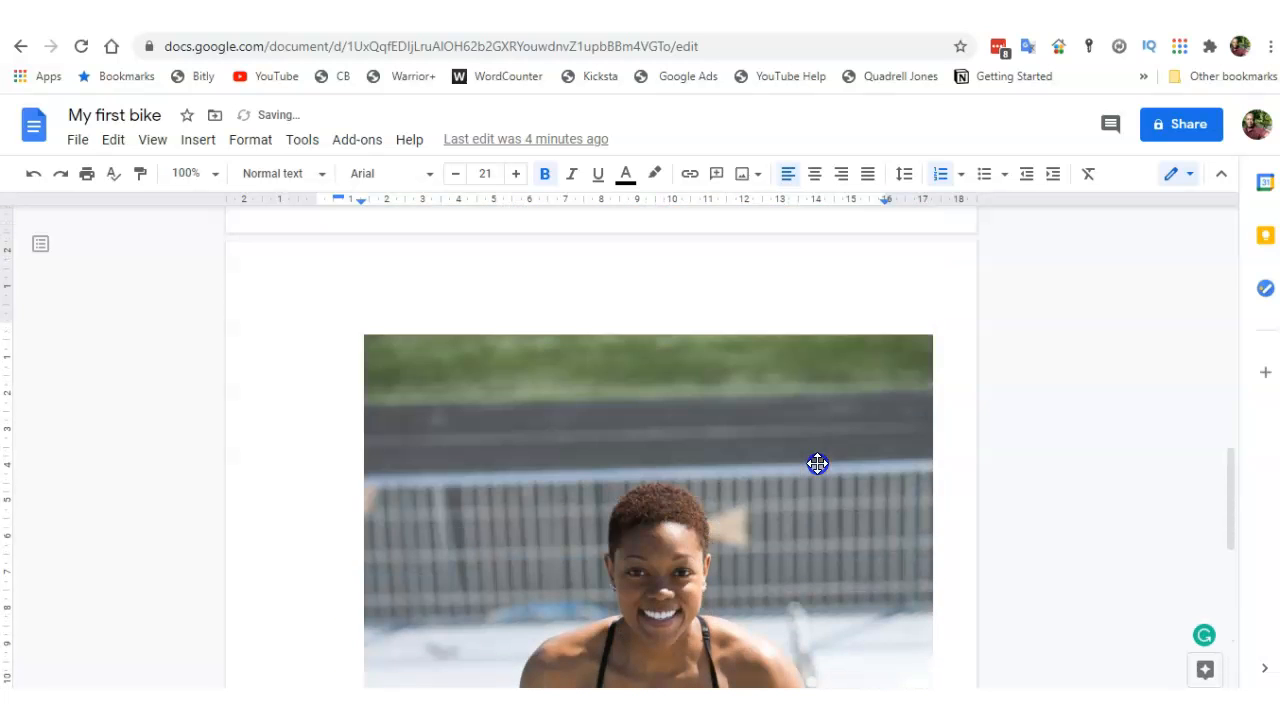
pyautogui.click(823, 428)
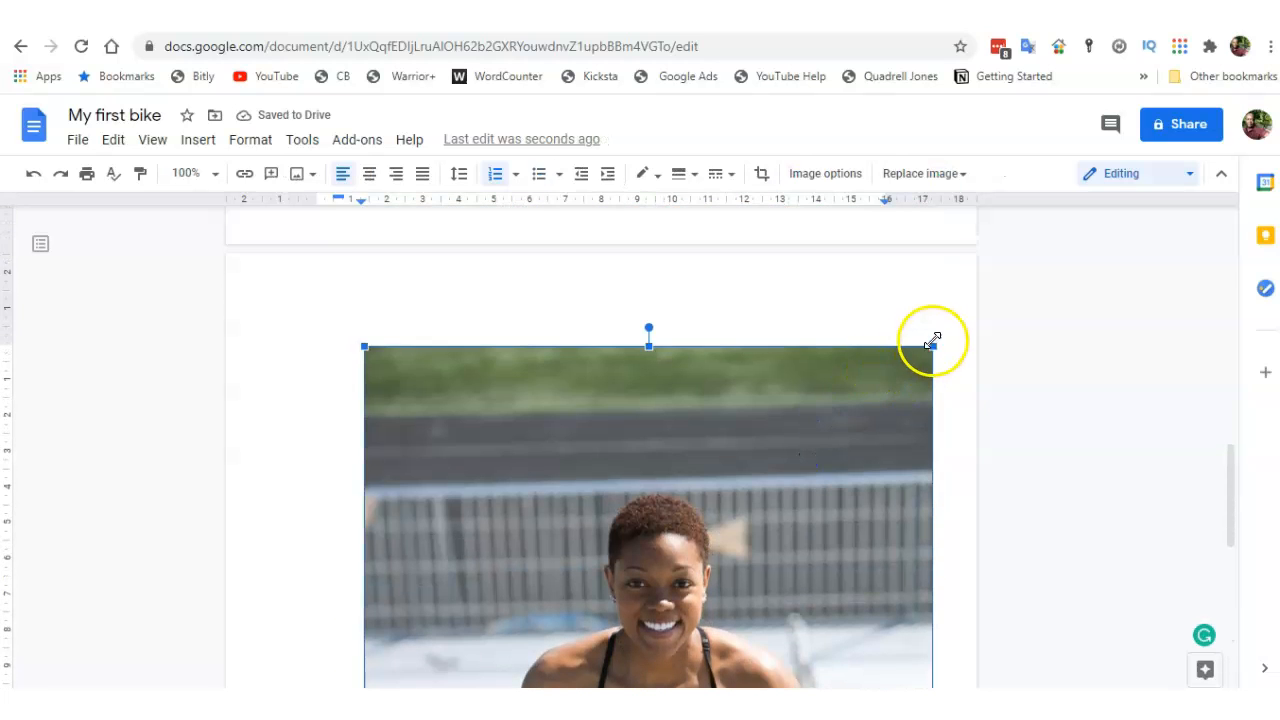
pyautogui.scroll(-2, 887, 424)
pyautogui.scroll(-5, 887, 424)
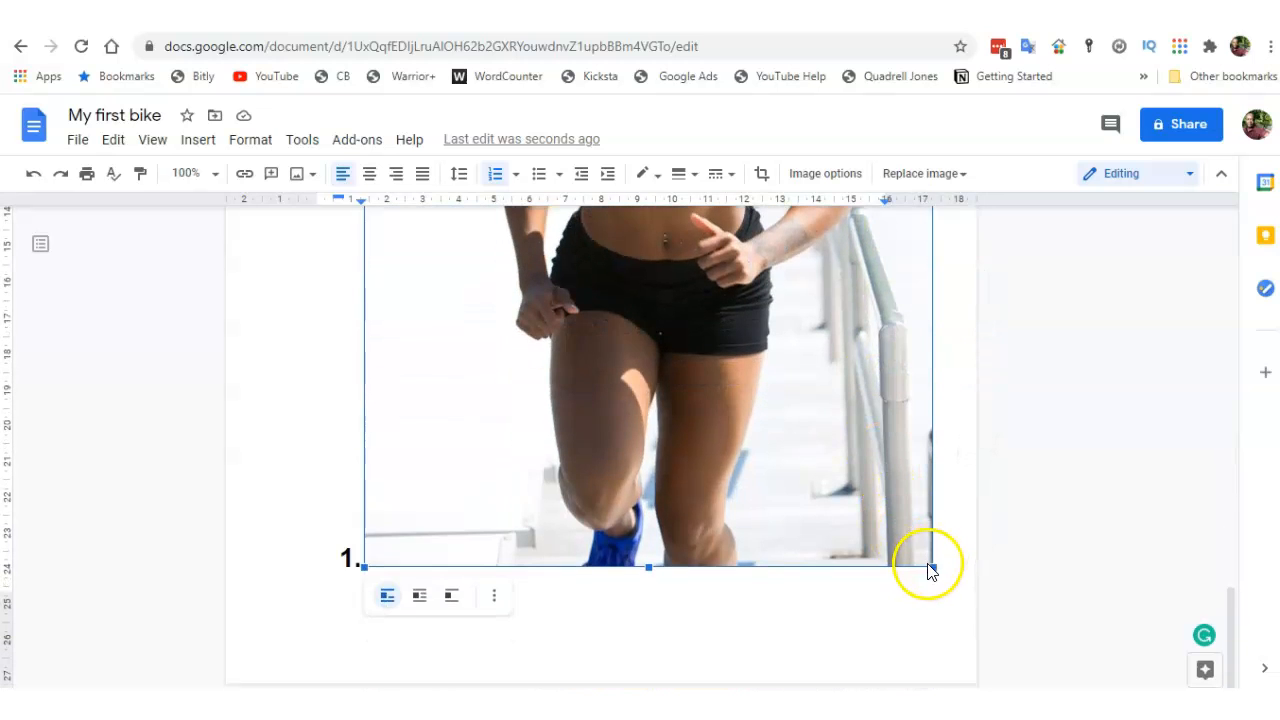
pyautogui.moveTo(930, 564); pyautogui.dragTo(706, 209)
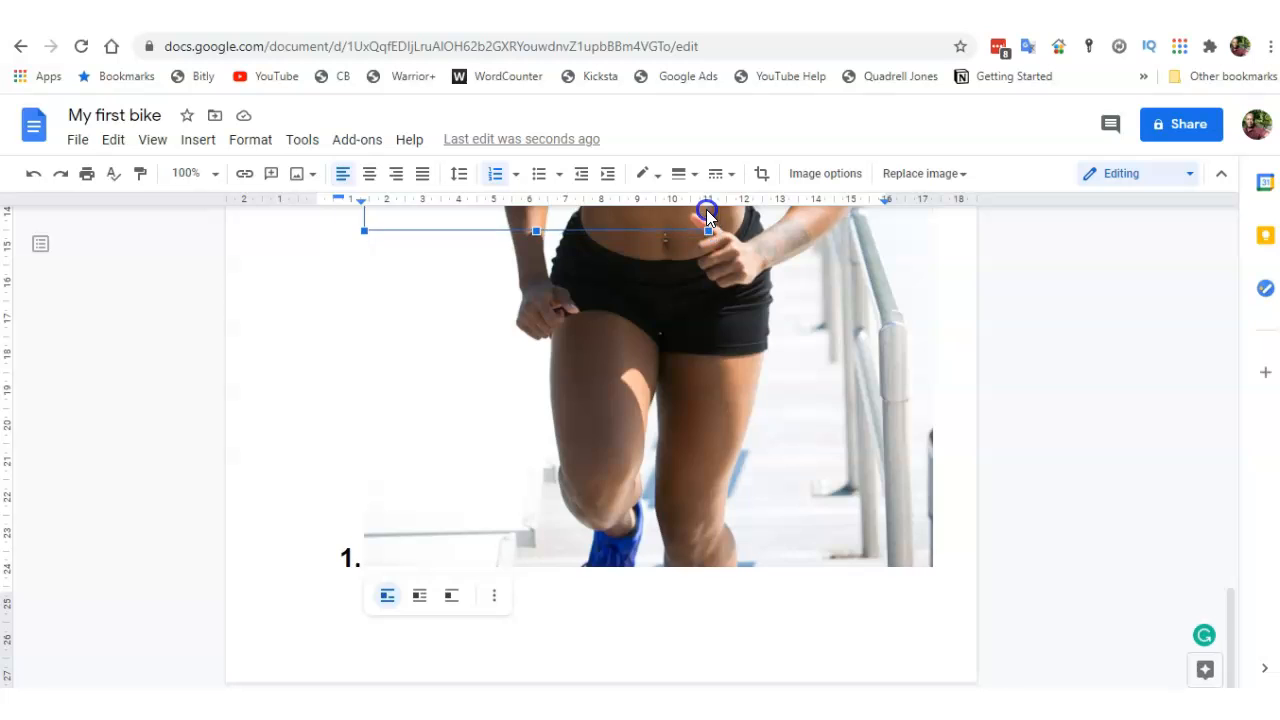
# - Set the photo to wrap text and place the cursor on the numbered line beside it
pyautogui.scroll(11, 645, 515)
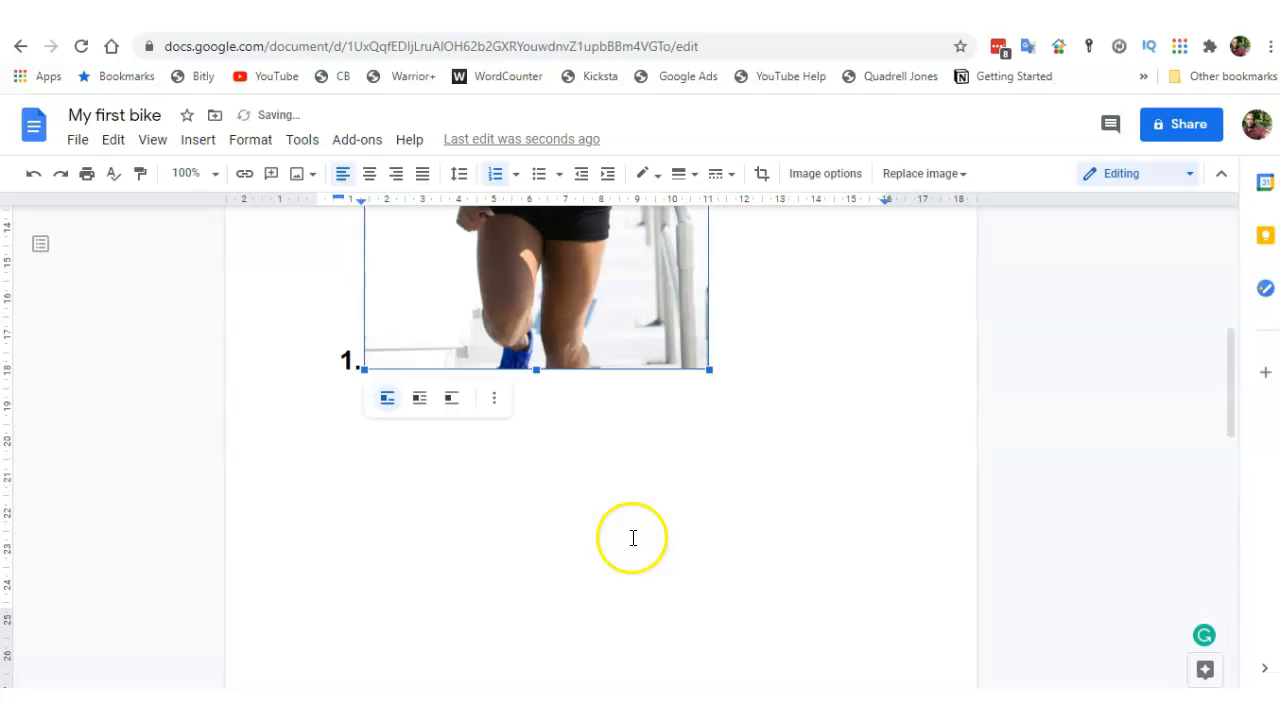
pyautogui.scroll(-3, 590, 500)
pyautogui.scroll(-1, 575, 500)
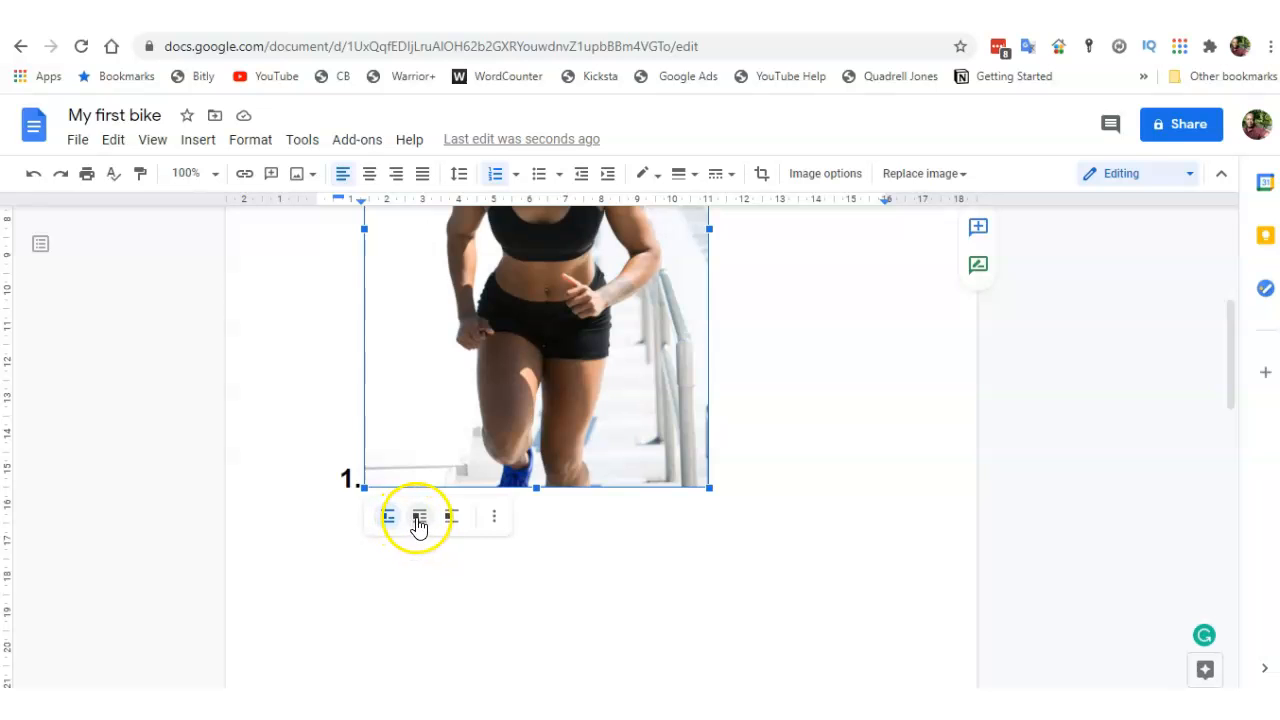
pyautogui.click(403, 525)
pyautogui.click(422, 520)
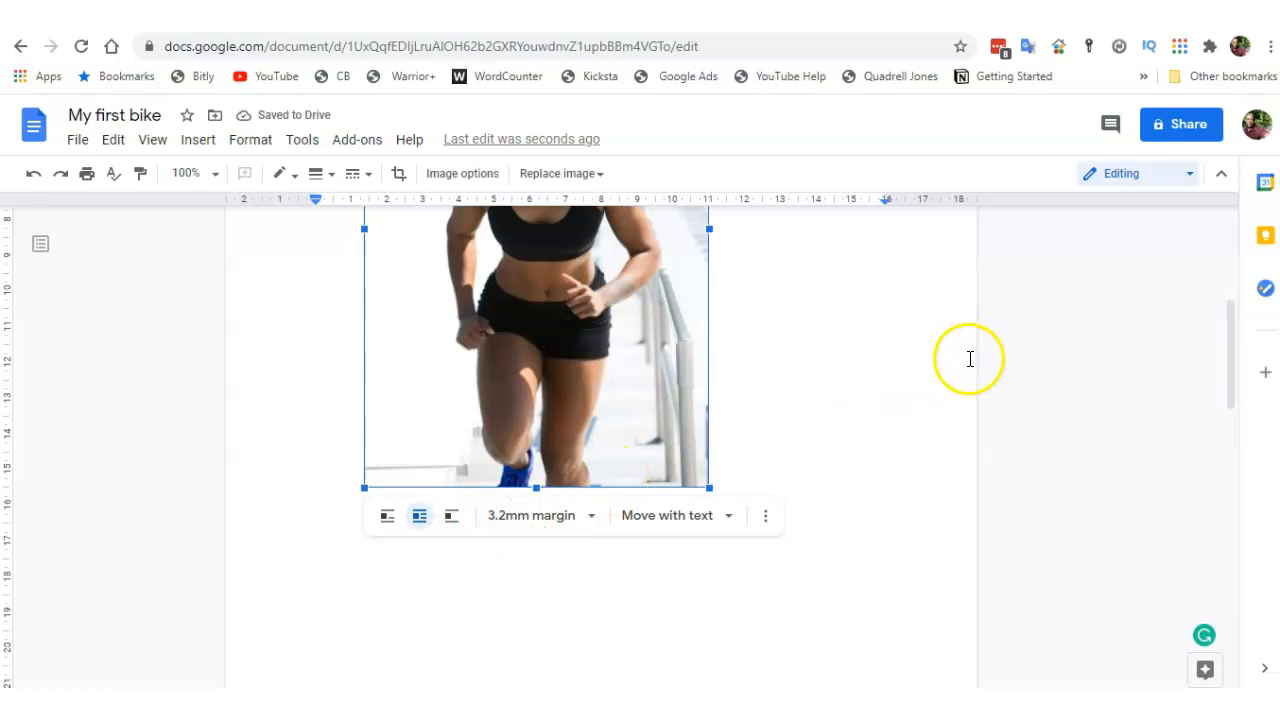
pyautogui.click(948, 367)
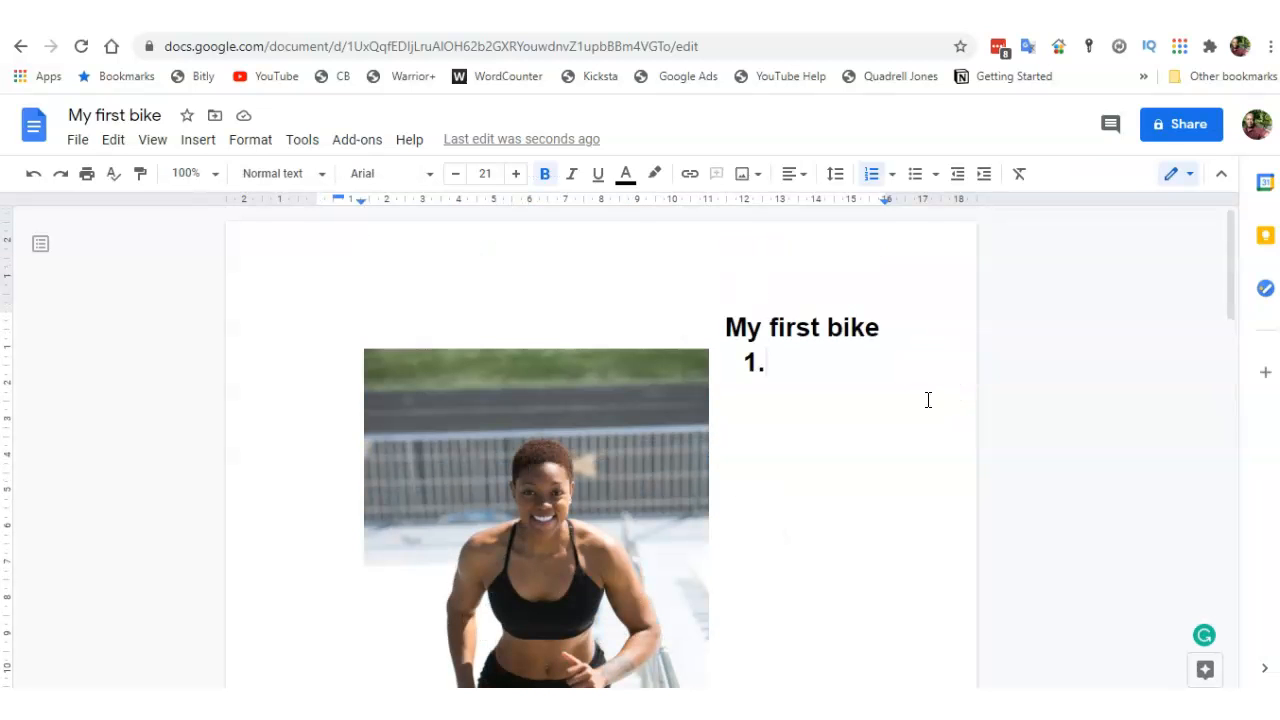
pyautogui.click(739, 381)
pyautogui.click(841, 446)
pyautogui.click(758, 364)
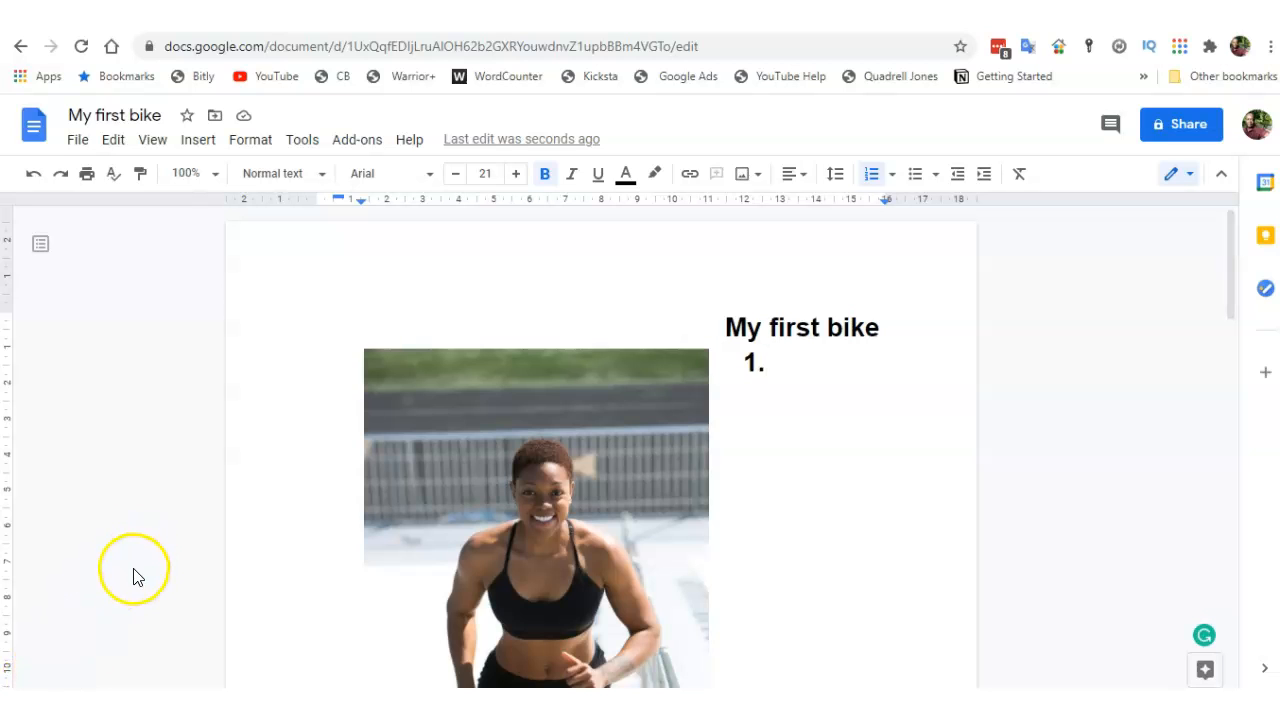
pyautogui.scroll(-3, 392, 520)
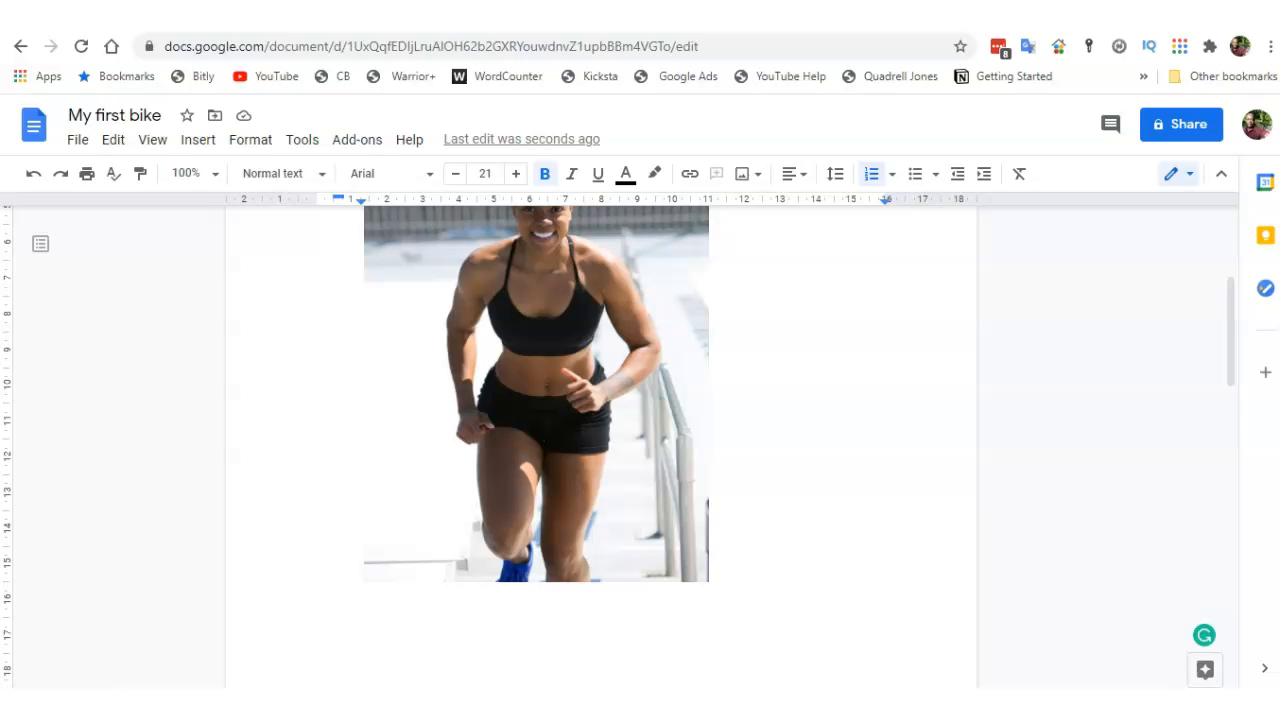
pyautogui.click(14, 684)
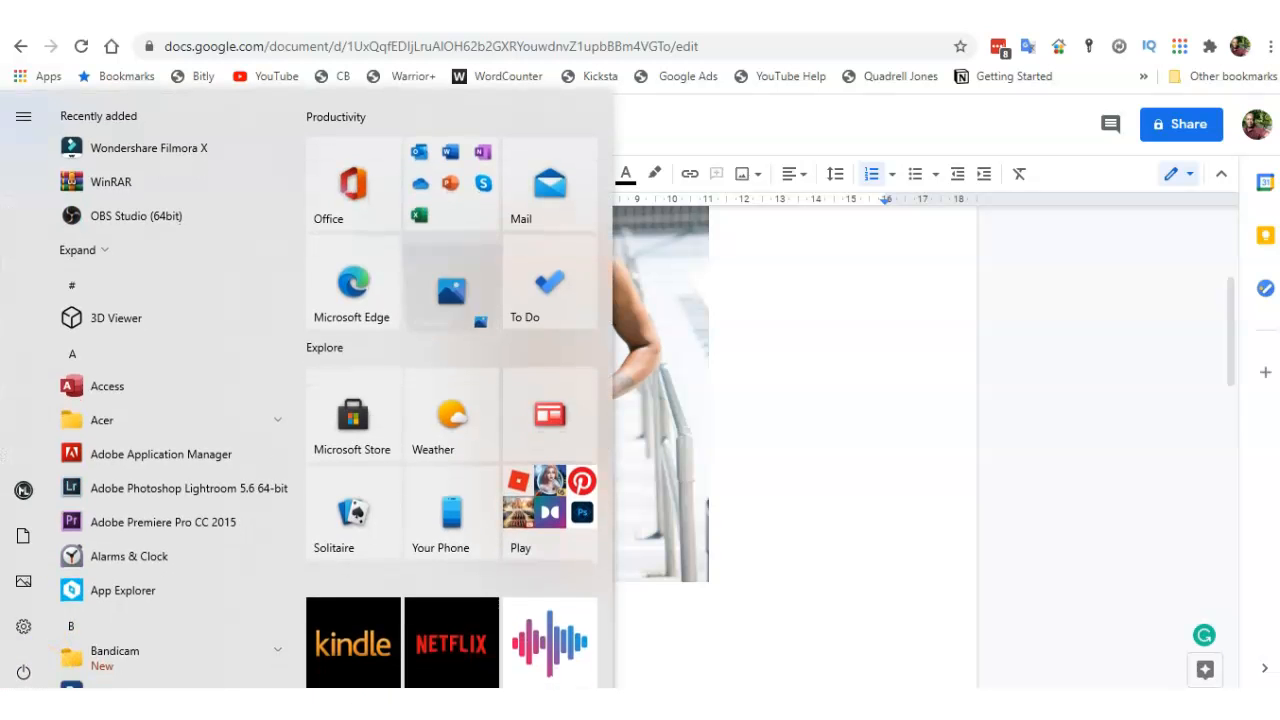
pyautogui.click(14, 684)
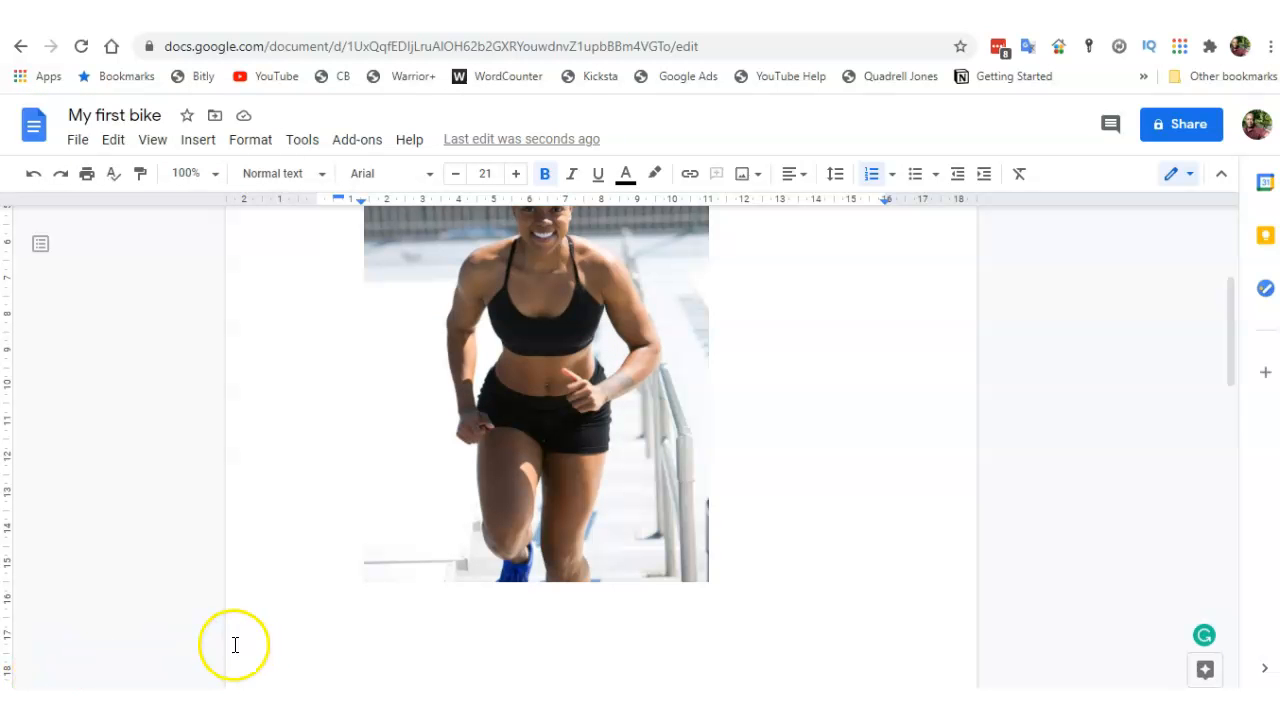